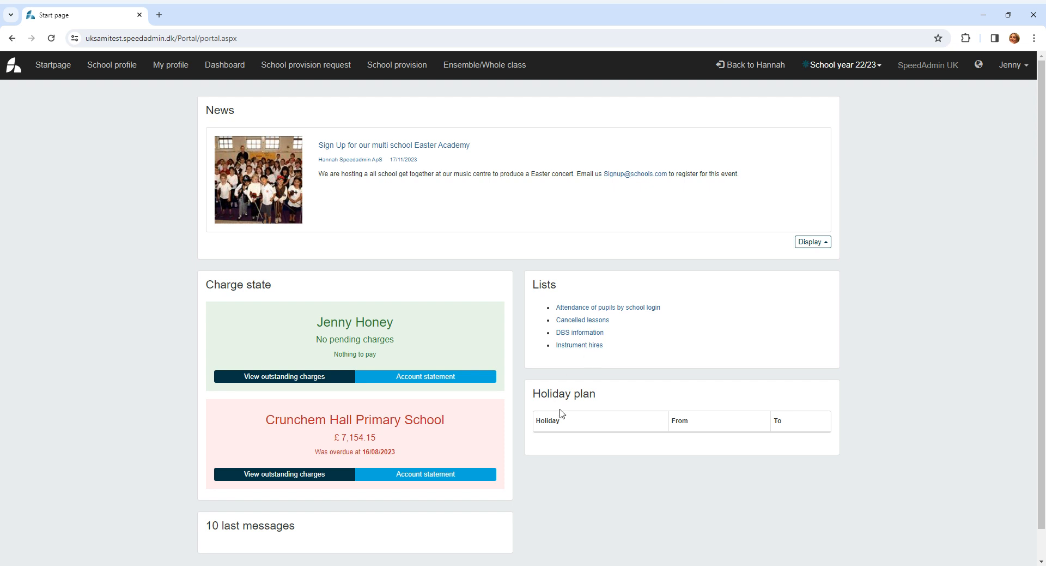
- Look over the start page and switch the school year to 23/24
scroll(610, 419, "down", 1)
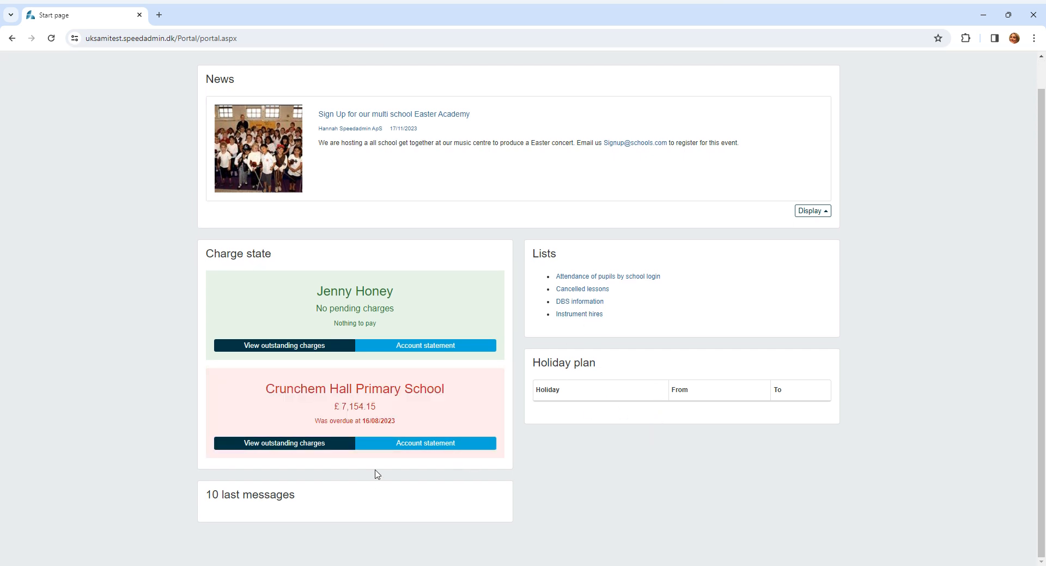
scroll(669, 310, "up", 1)
left_click(842, 65)
left_click(846, 117)
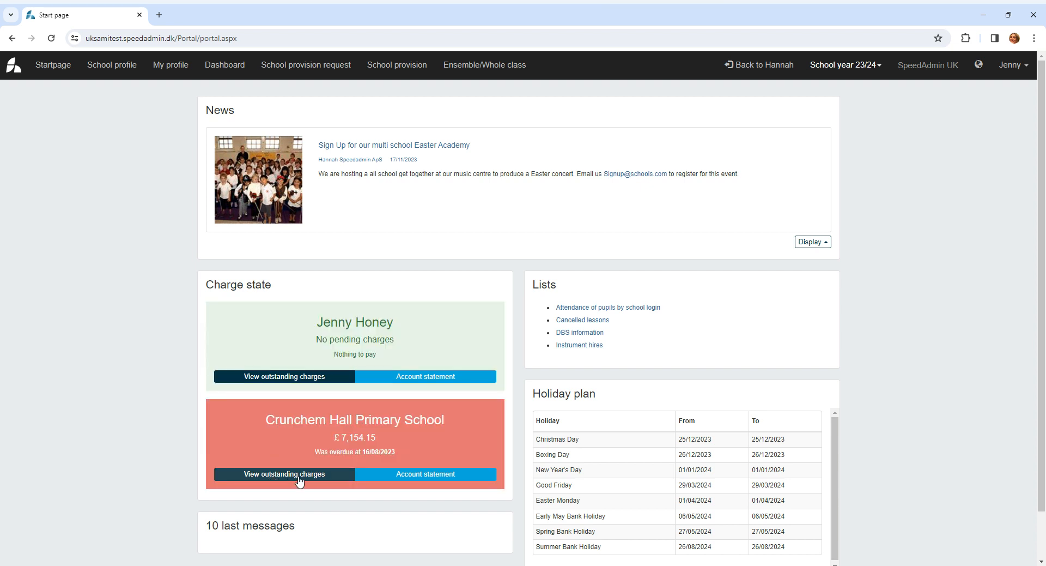
- Review the outstanding charges for Crunchem Hall Primary School and return to the start page
left_click(281, 479)
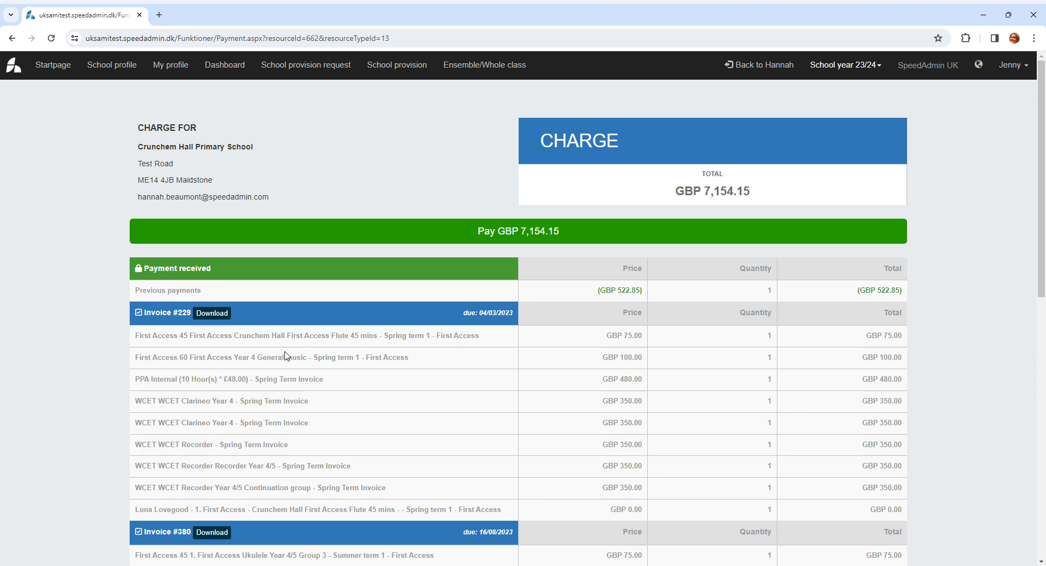
scroll(450, 329, "down", 15)
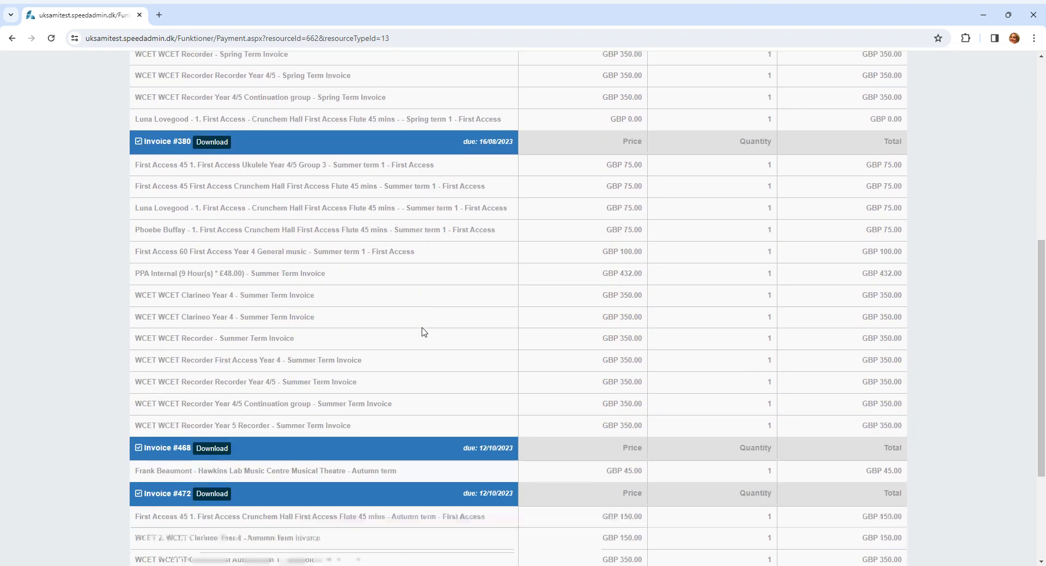
scroll(425, 330, "up", 15)
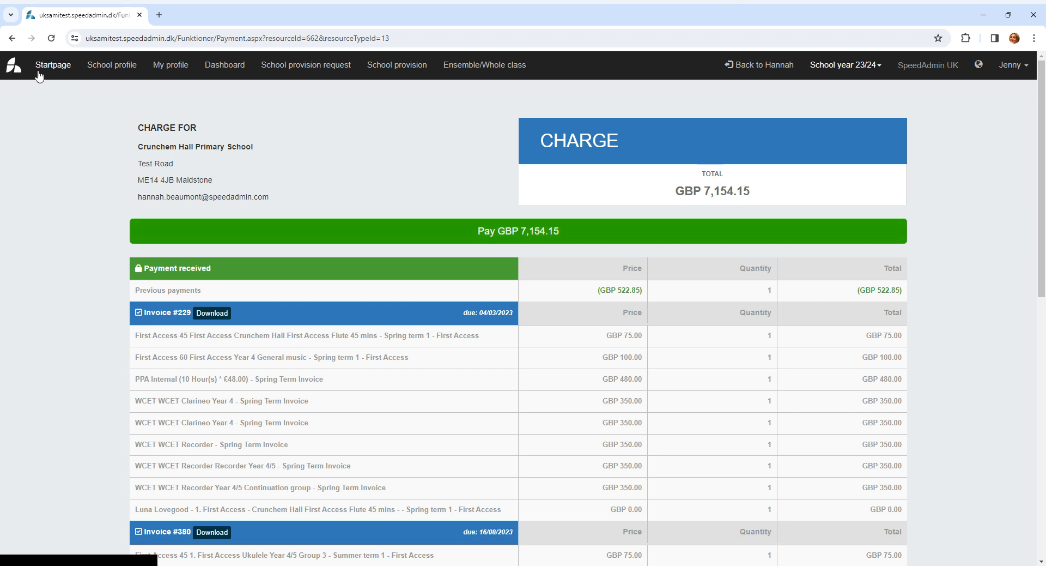
left_click(59, 68)
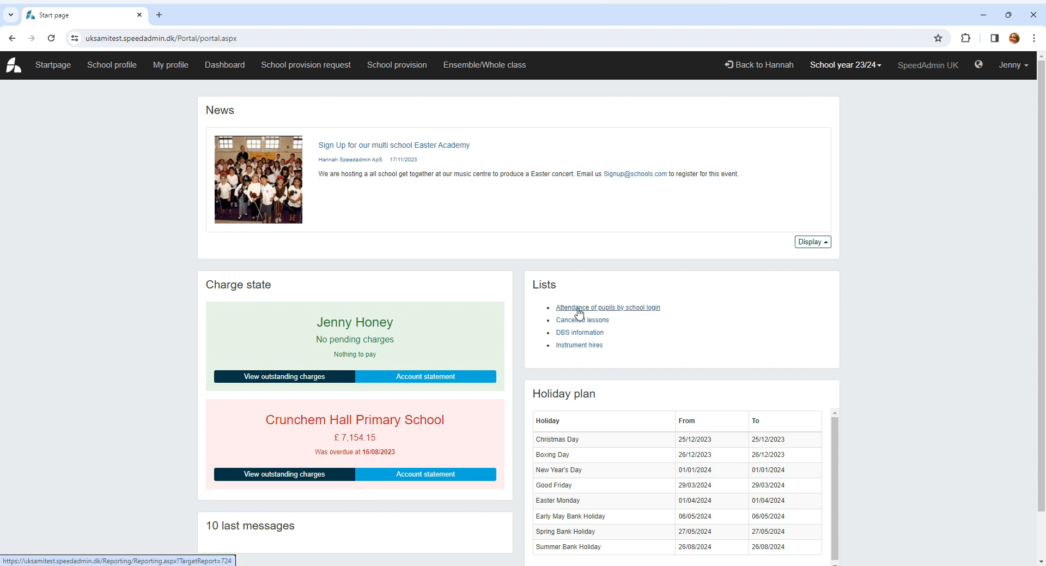
- Generate the Attendance of pupils by school login list for booking dates from 01/09/2023 to 27/12/2023
left_click(626, 308)
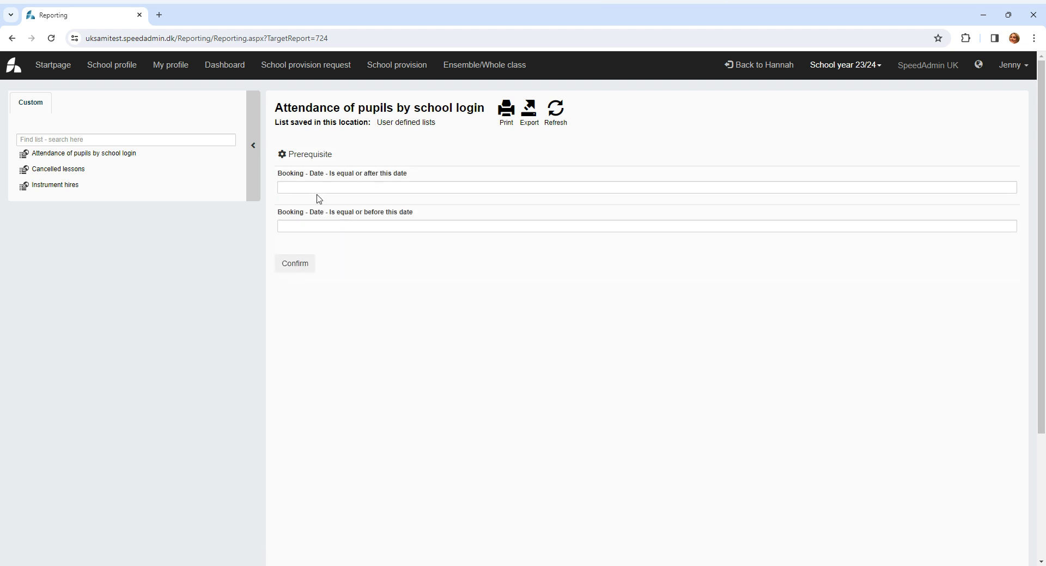
left_click(317, 190)
left_click(286, 202)
left_click(286, 202)
left_click(286, 202)
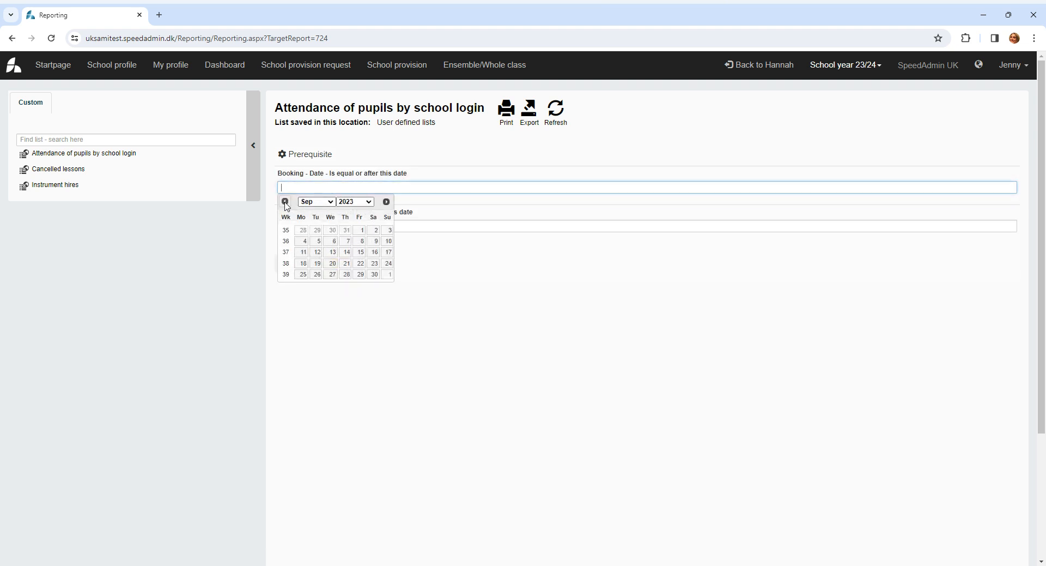
left_click(361, 231)
left_click(350, 226)
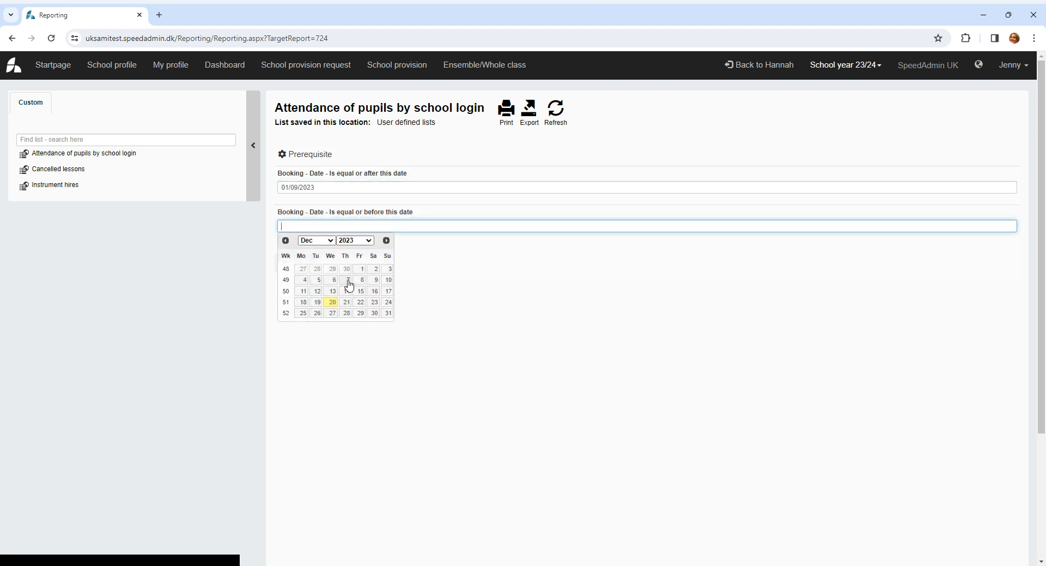
left_click(334, 312)
left_click(296, 268)
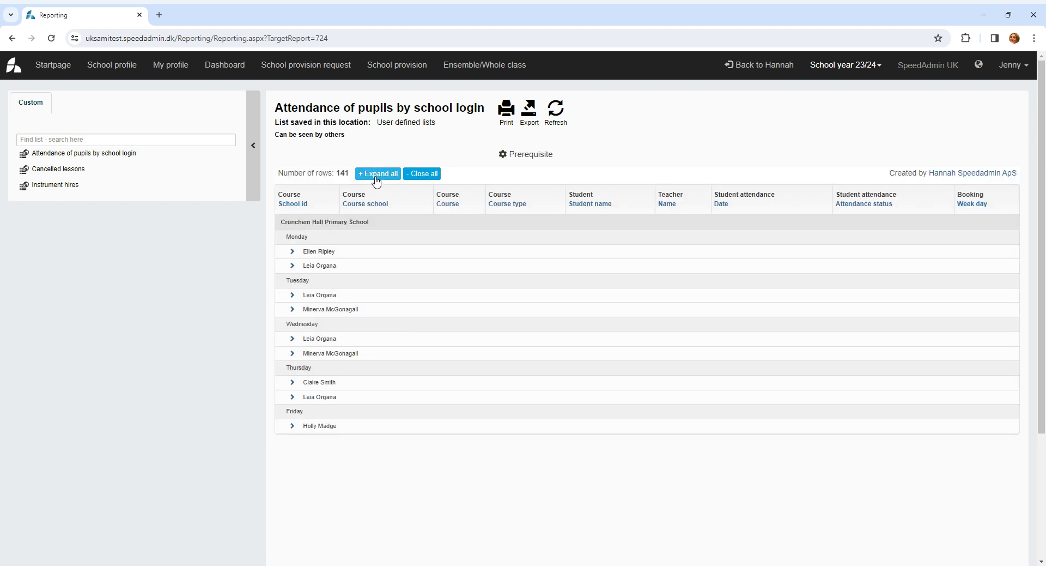
- Expand all groups in the attendance list and examine the pupils' attendance statuses across the weekdays
left_click(376, 174)
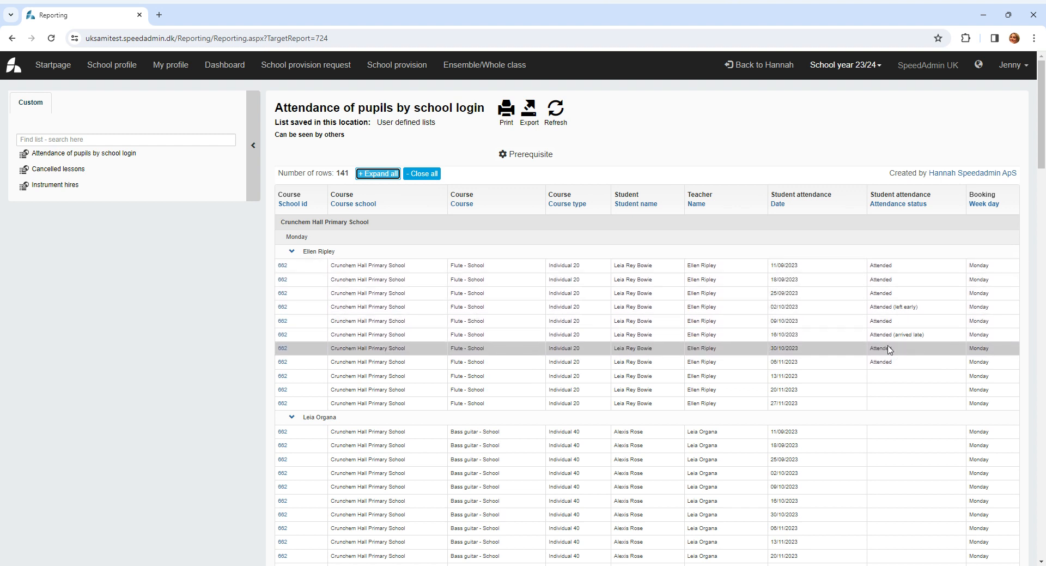
scroll(910, 495, "down", 4)
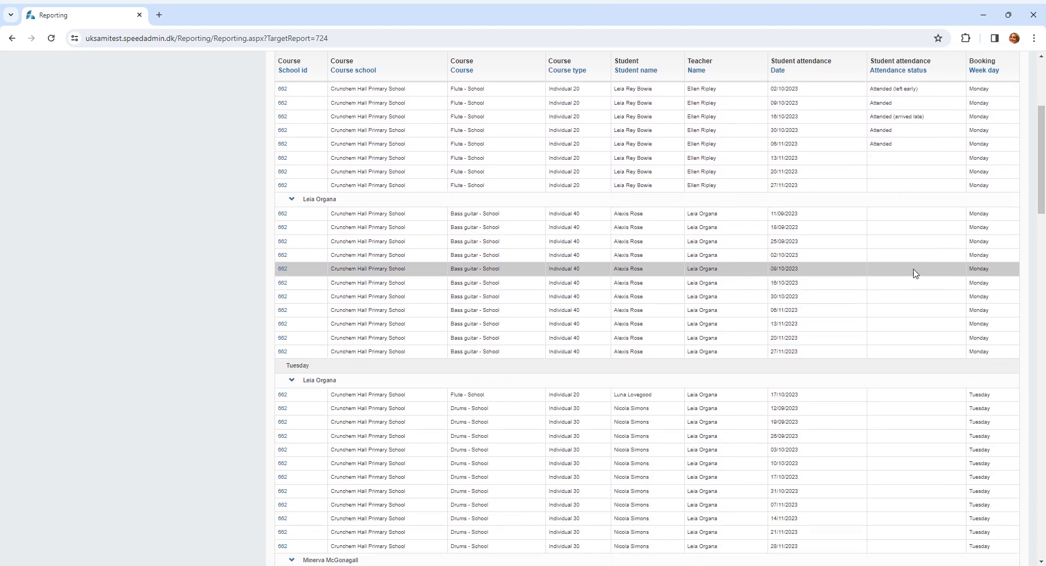
scroll(899, 393, "down", 4)
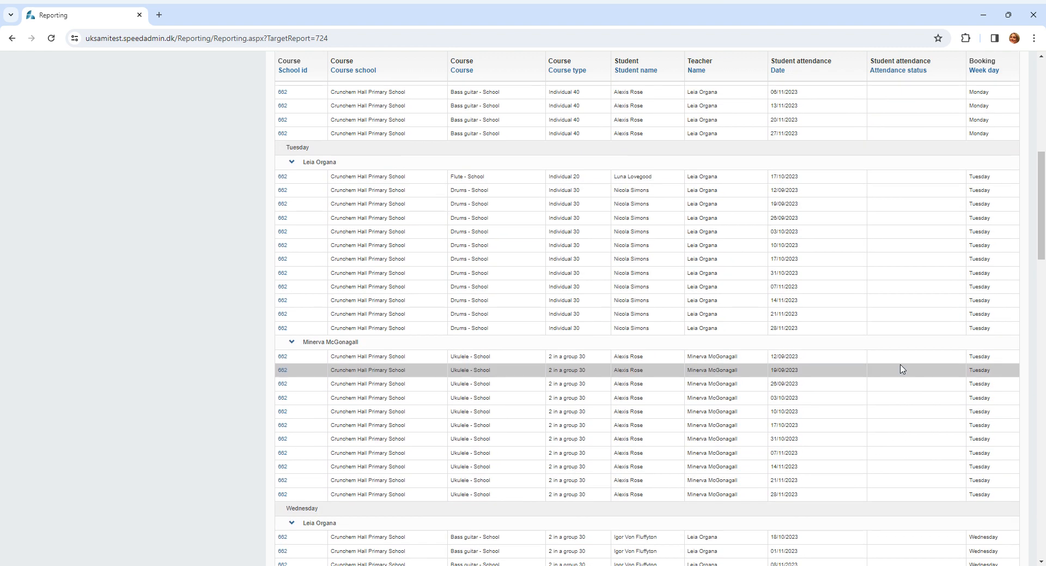
scroll(902, 370, "down", 12)
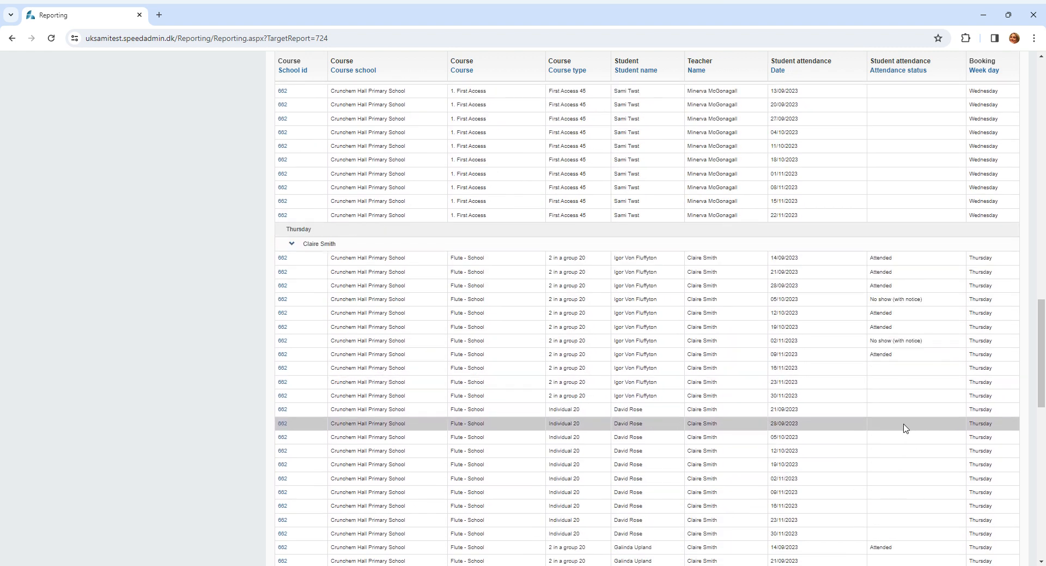
scroll(889, 444, "up", 20)
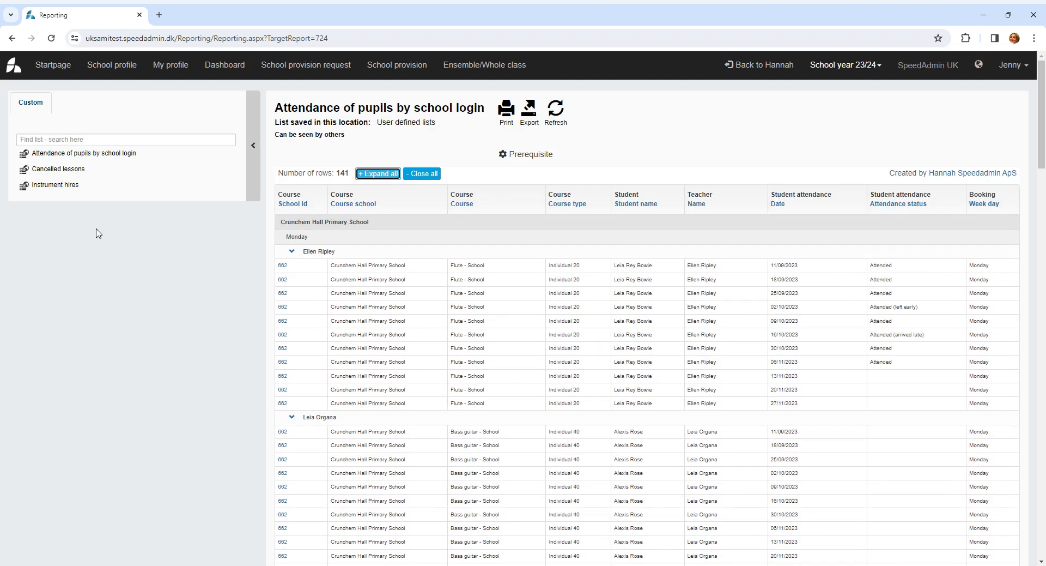
- Generate the Cancelled lessons list for cancellation dates from 01/09/2023 to 20/12/2023
left_click(60, 170)
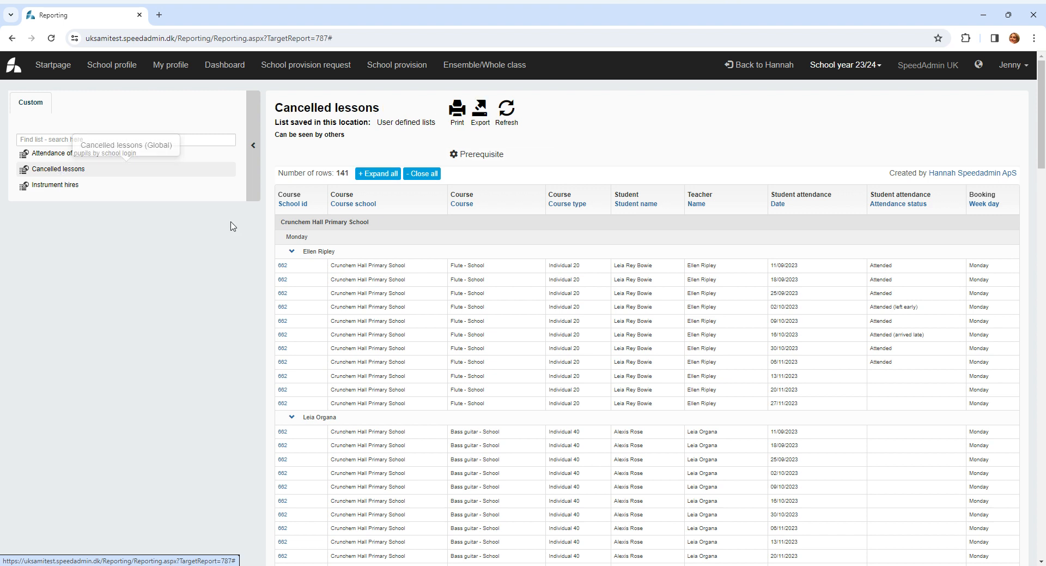
left_click(321, 189)
left_click(286, 201)
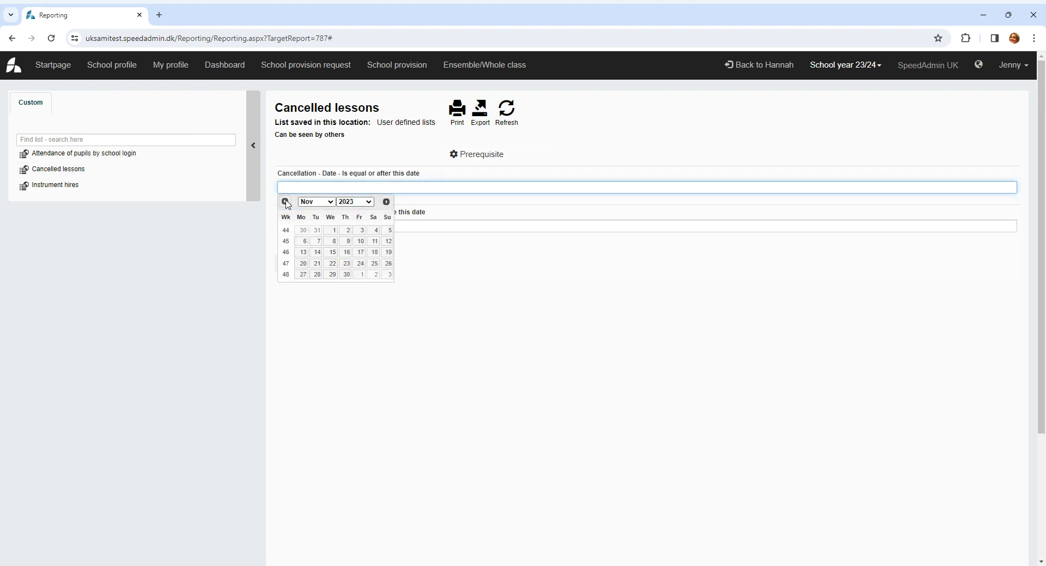
left_click(286, 201)
left_click(359, 235)
left_click(322, 226)
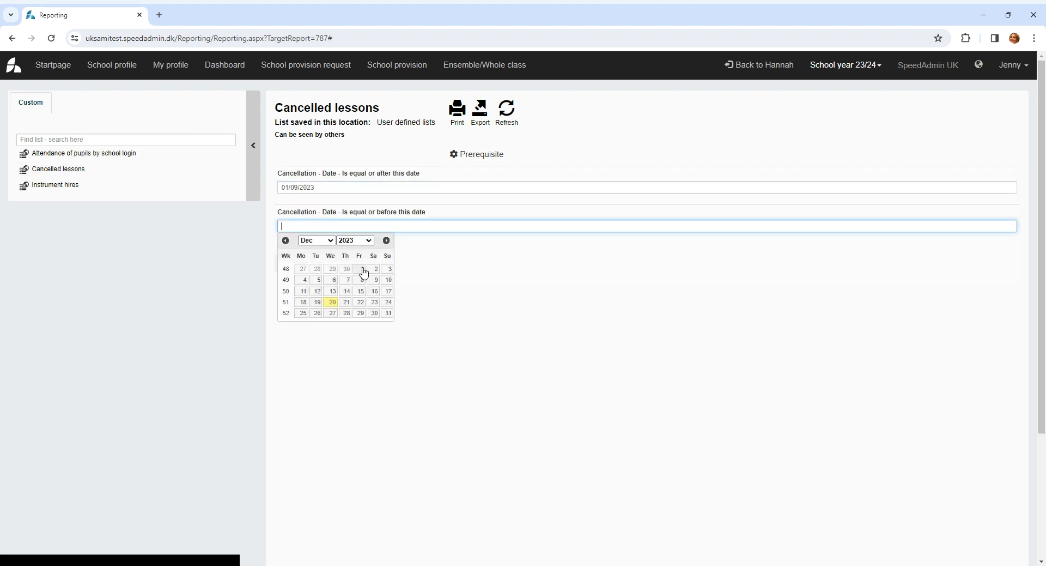
left_click(332, 302)
left_click(302, 265)
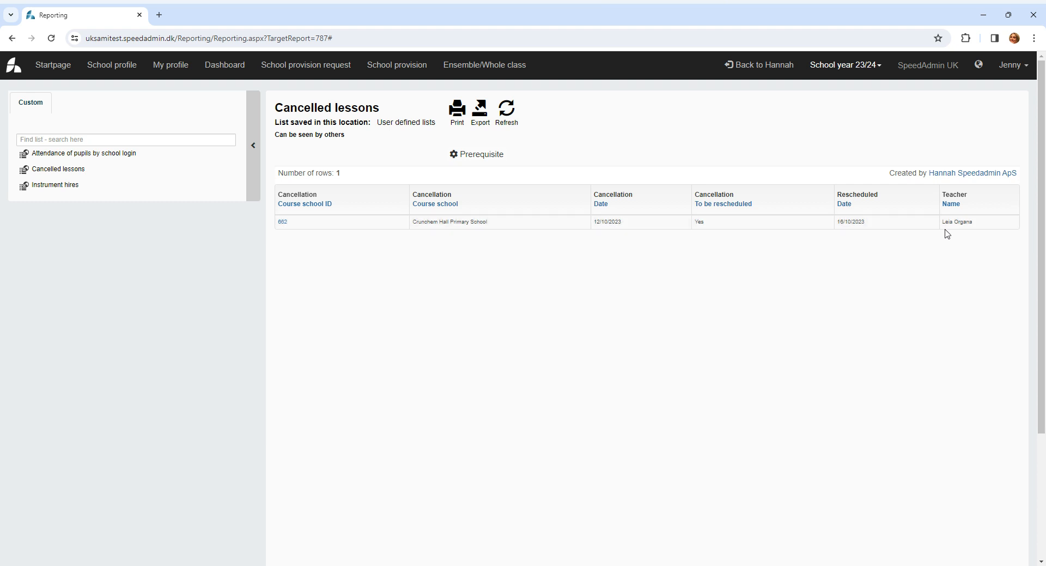
- Review the Instrument hires list and the hired instruments in the school's profile
left_click(61, 187)
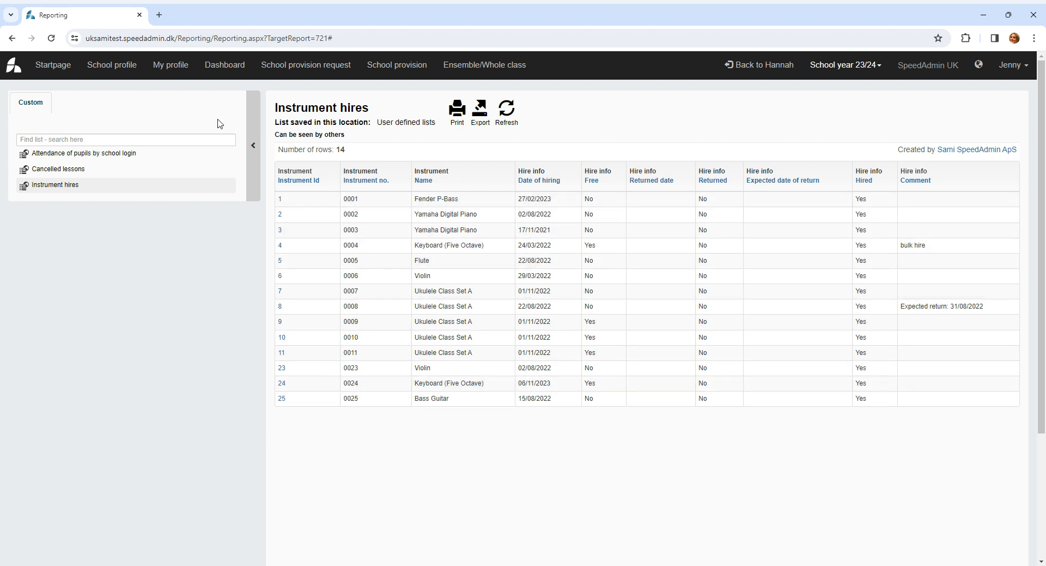
left_click(115, 70)
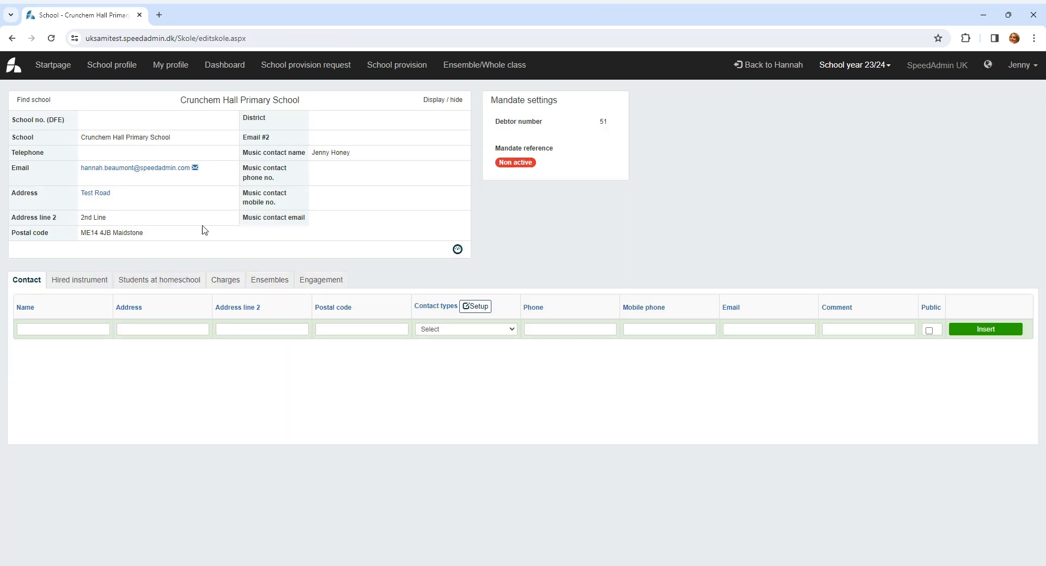
left_click(87, 284)
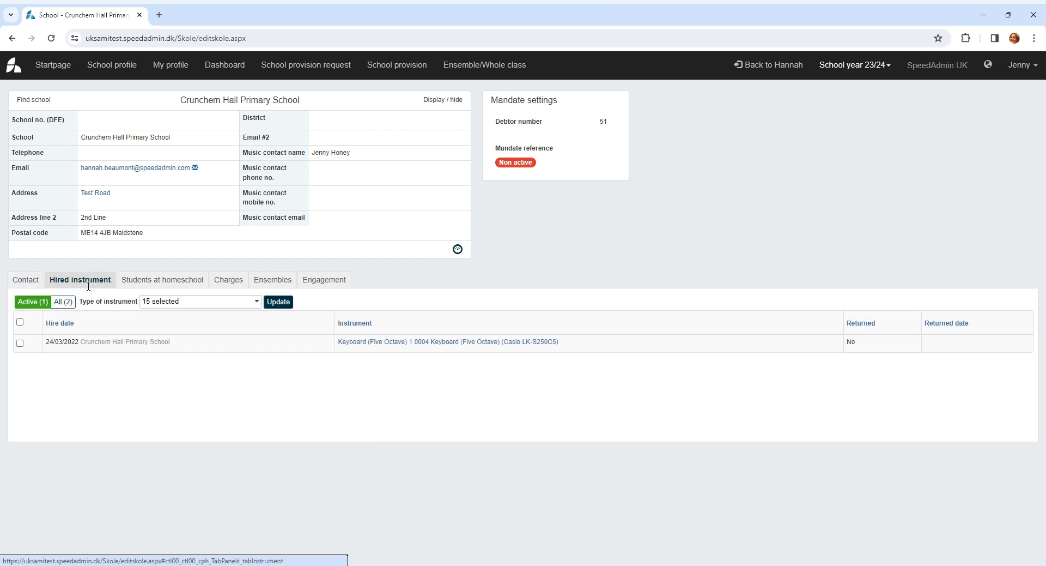
- Examine the school's homeschool students, charges and ensembles, including the estimated total price of the First Access 45 flute ensemble
left_click(160, 282)
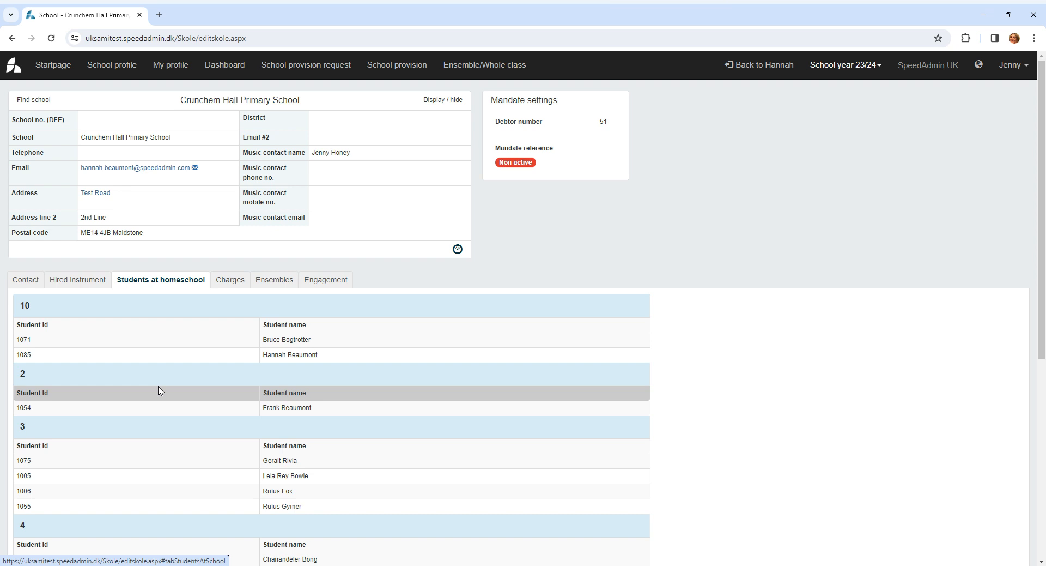
left_click(229, 281)
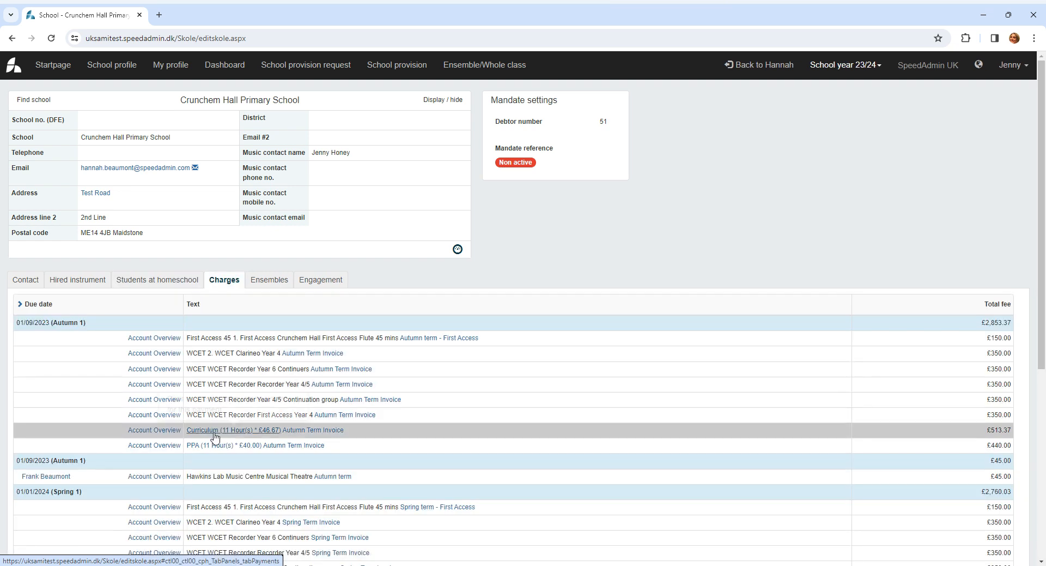
left_click(269, 279)
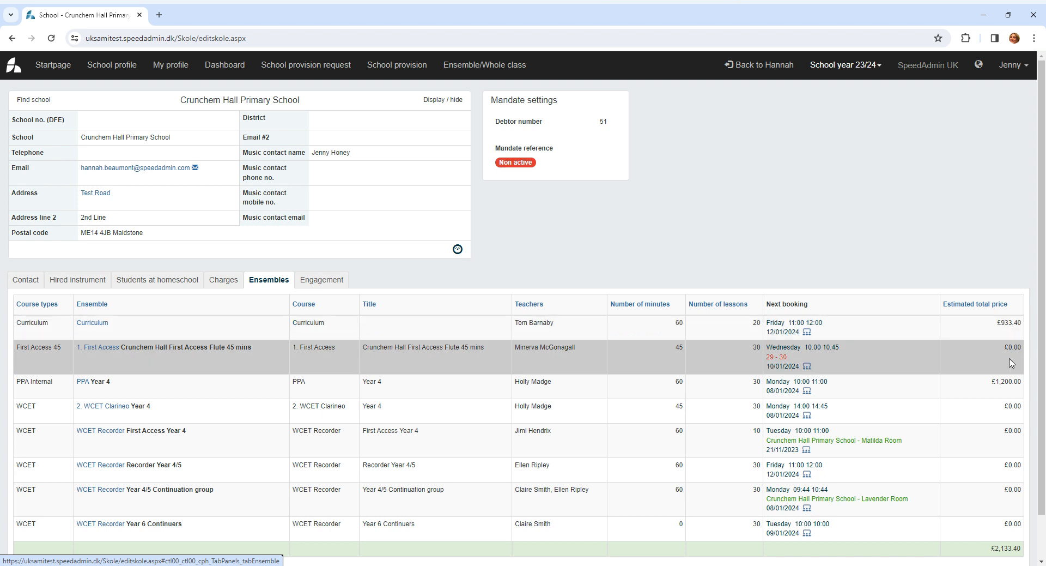
left_click_drag(1004, 349, 1027, 350)
left_click(992, 357)
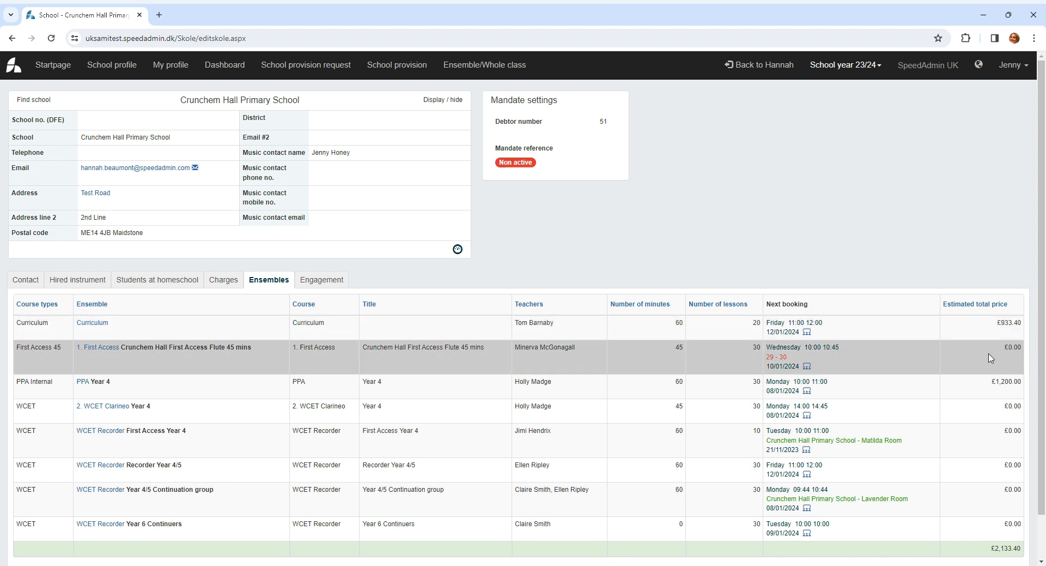
- Inspect the hourly rates overview for the Curriculum autumn term charge in the school's charges, and close it
left_click(218, 282)
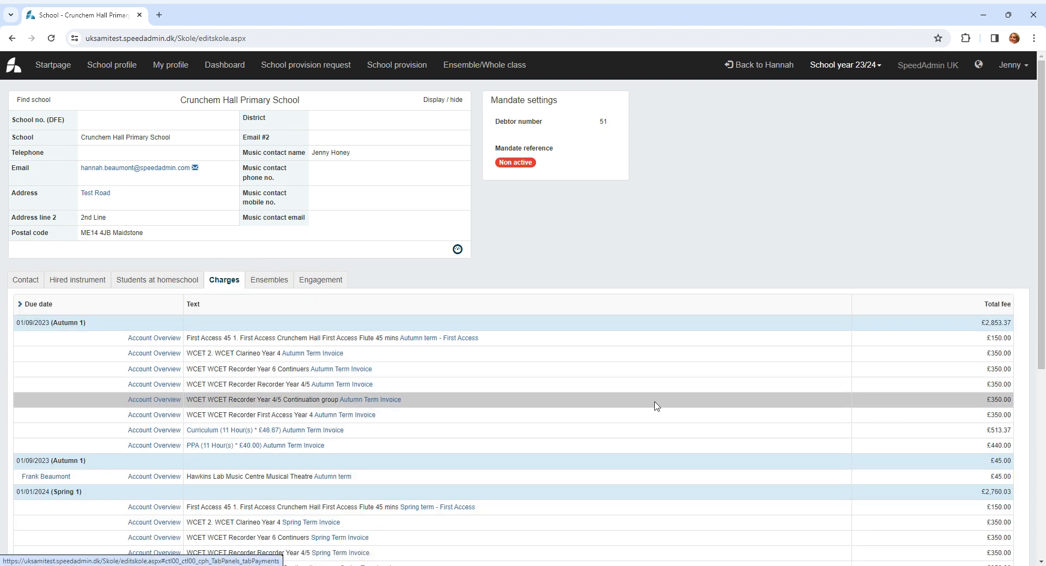
left_click(206, 436)
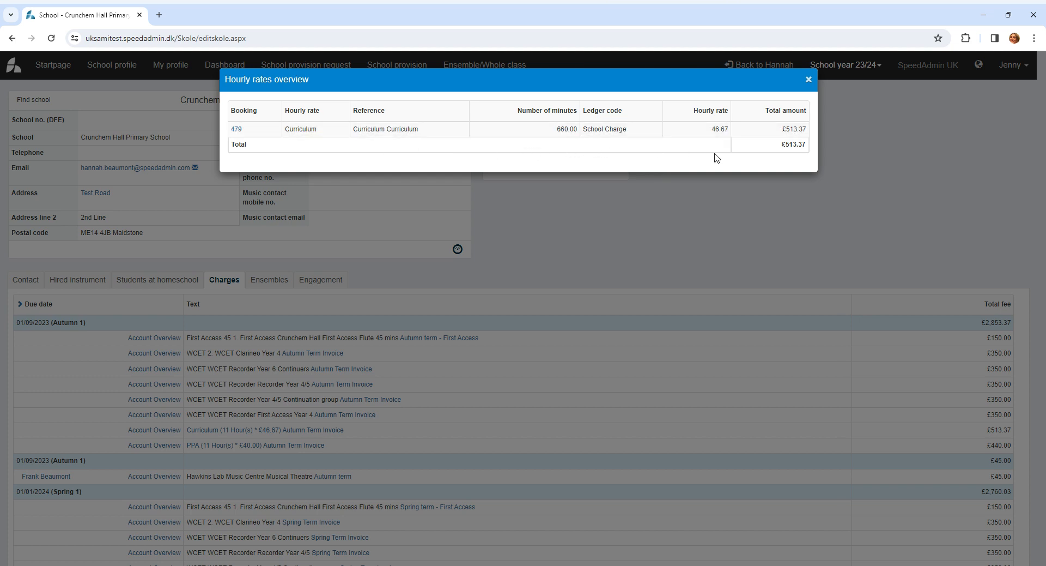
left_click(809, 80)
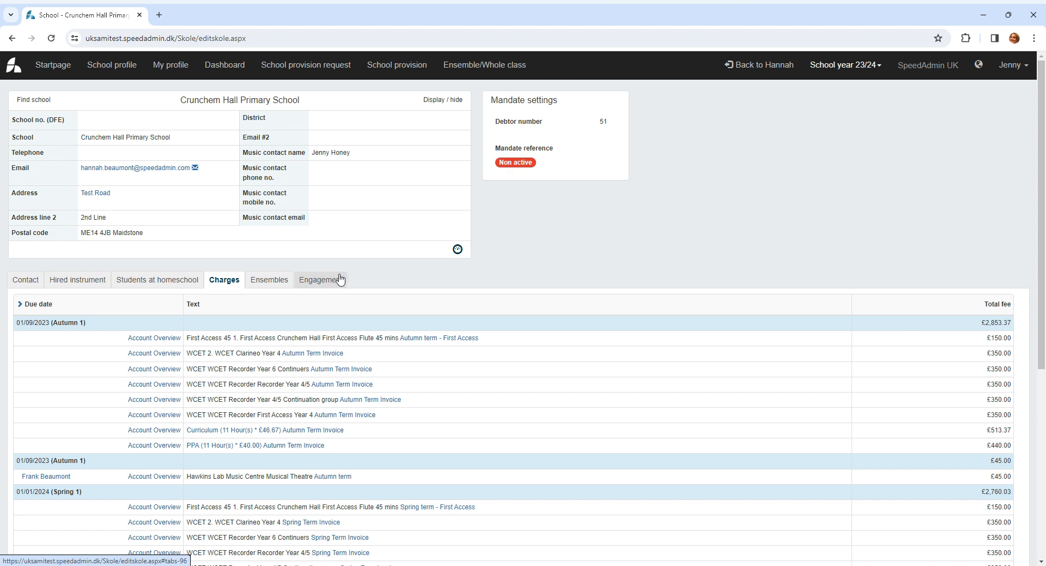
- Enable the Media and On site options in the school's engagement details
left_click(323, 281)
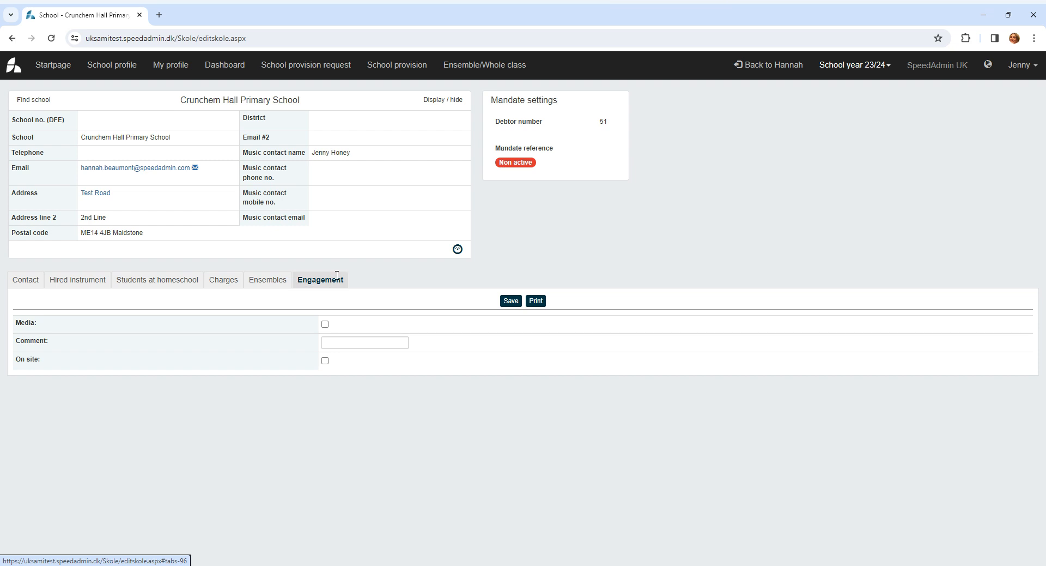
left_click(325, 324)
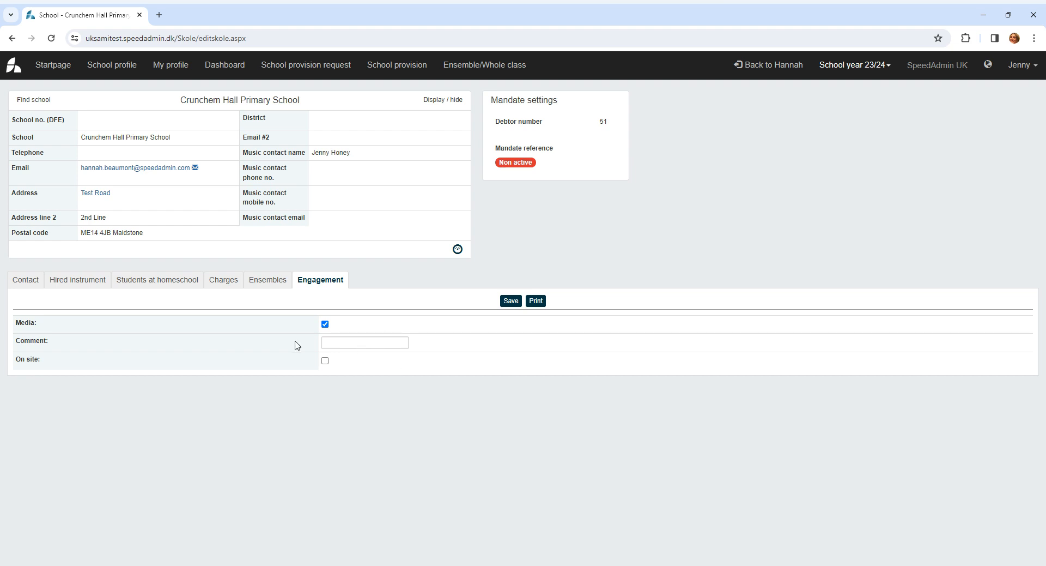
left_click(325, 361)
- Review the personal profile, and examine the dashboard's Waitinglist, Rejected, Discontinued and Tuition discount student lists before returning to the Approved list
left_click(170, 67)
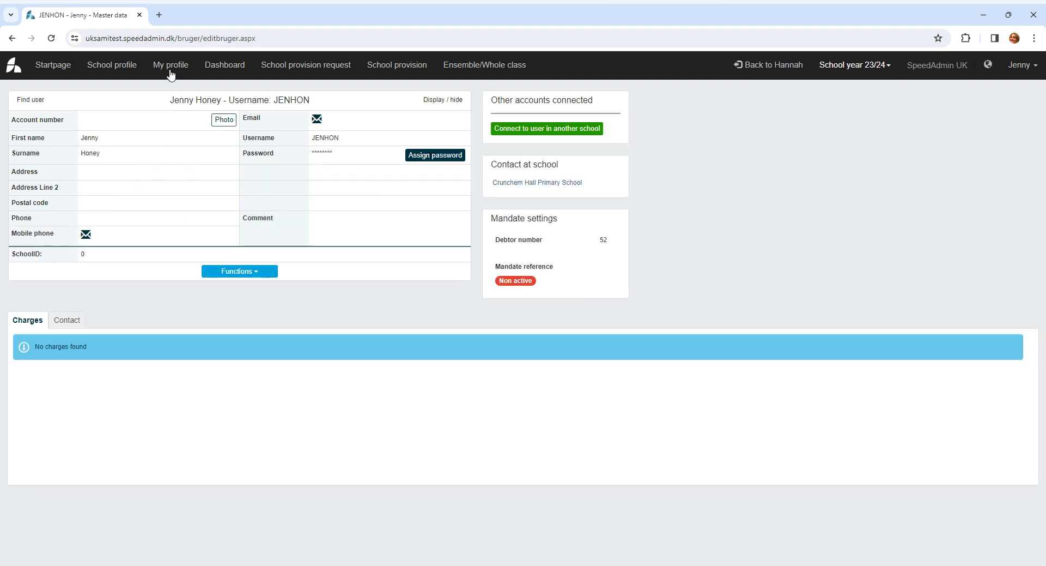
left_click(226, 70)
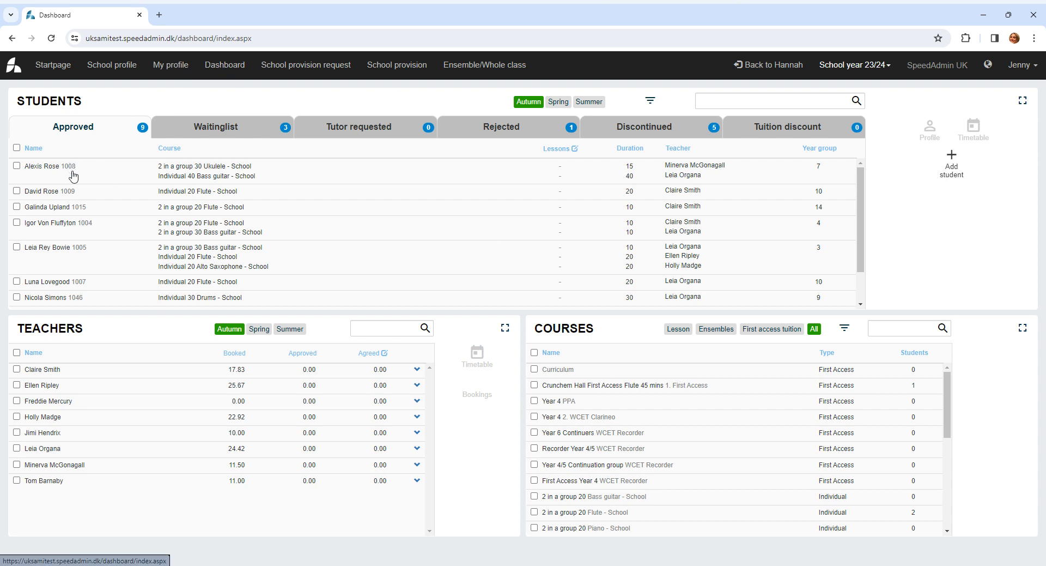
left_click(233, 133)
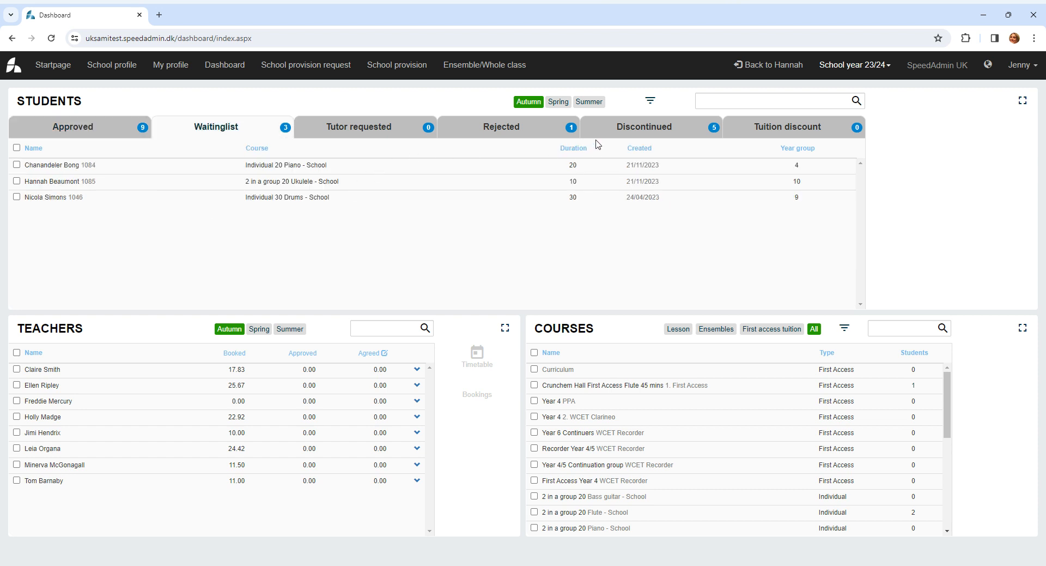
left_click(561, 132)
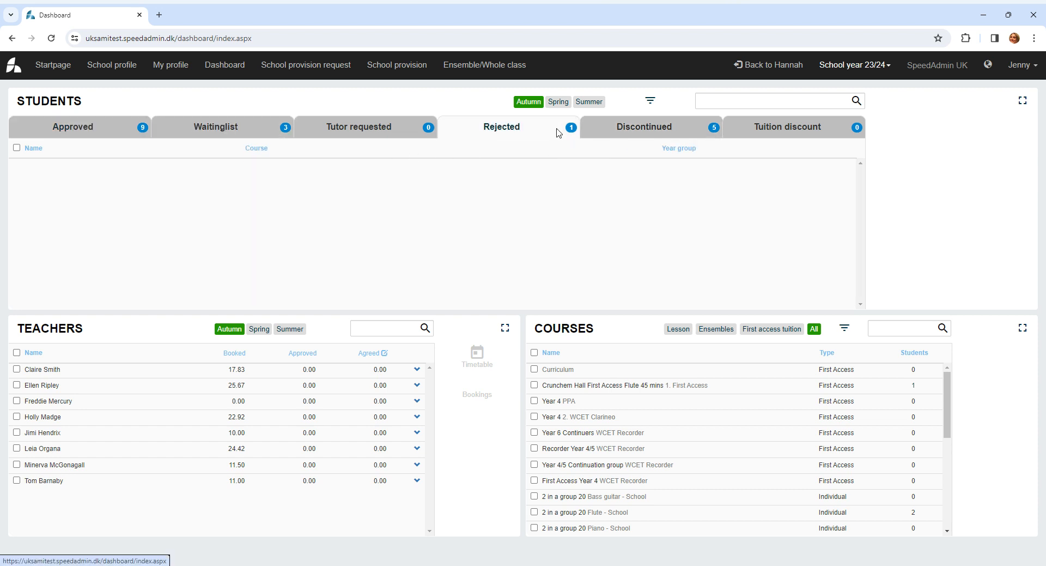
left_click(659, 137)
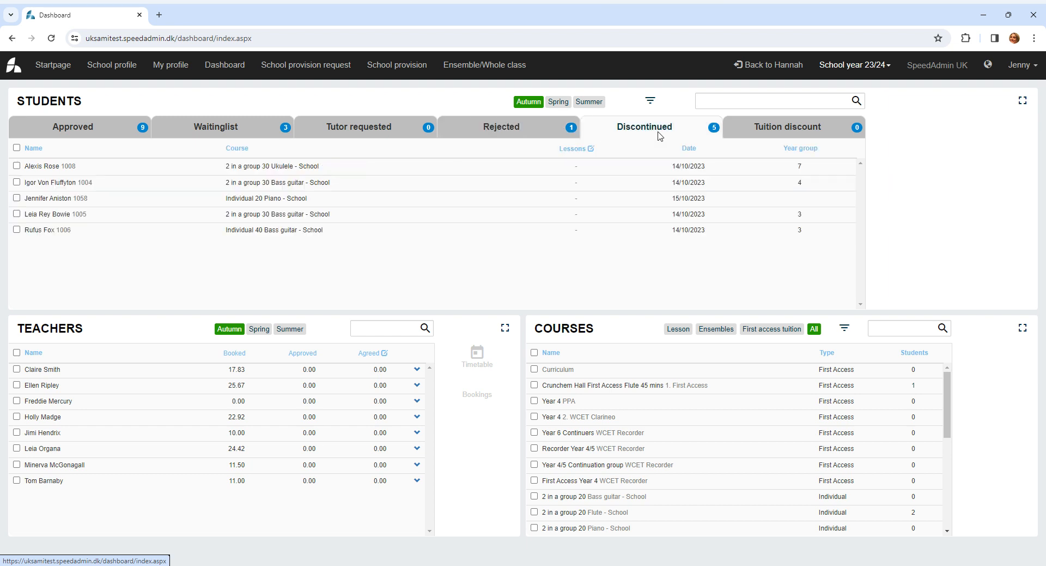
left_click(773, 137)
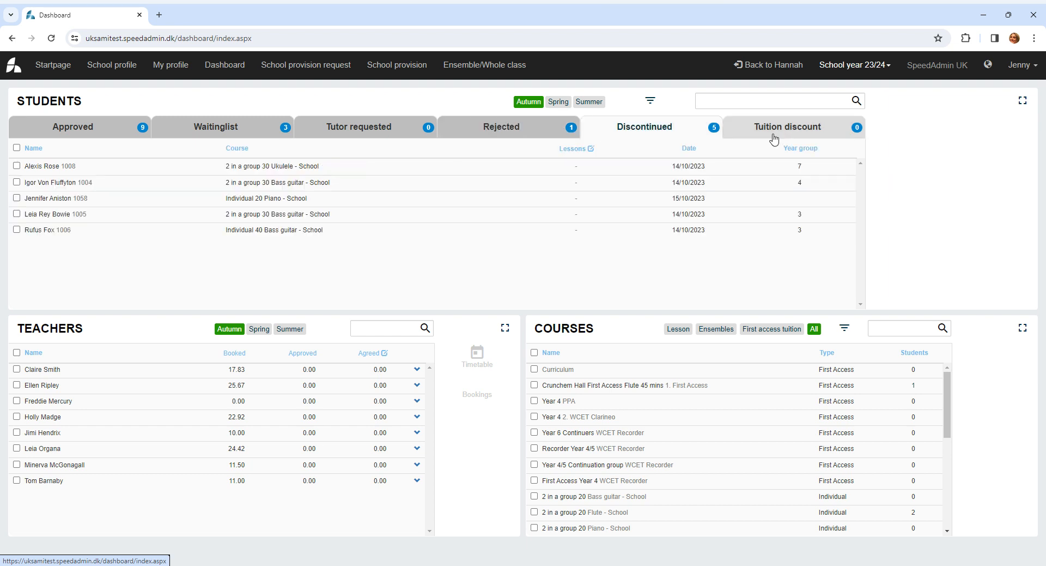
left_click(44, 132)
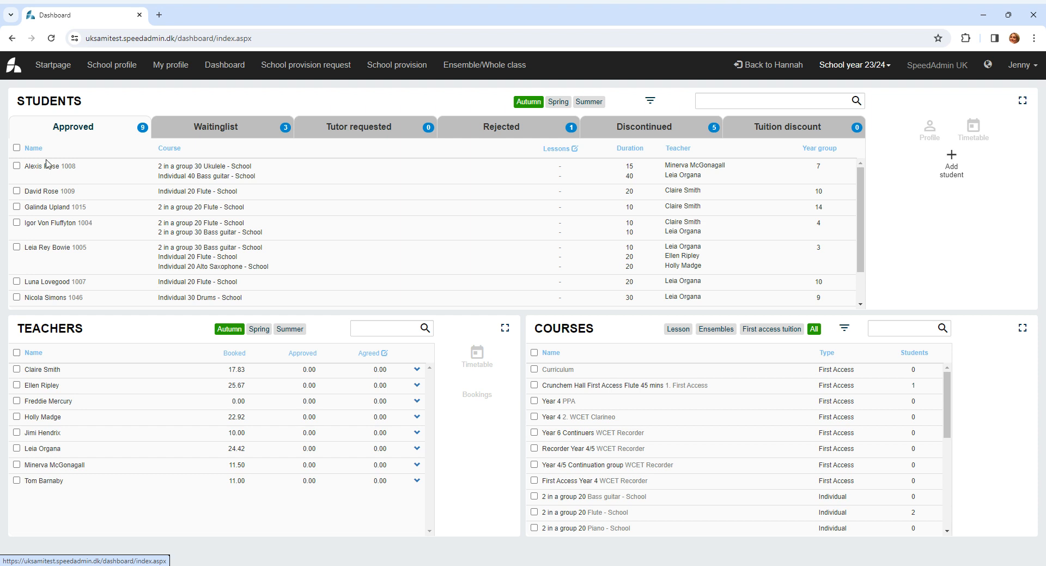
- View the timetable of the first teacher listed on the dashboard for week 48 (27/11 - 03/12) 2023
left_click(49, 372)
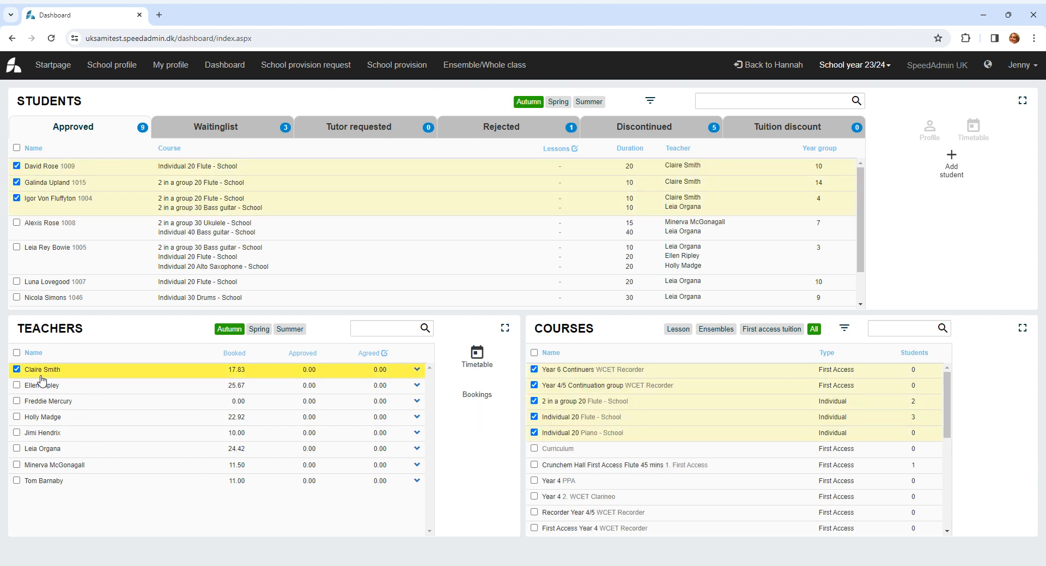
left_click(479, 360)
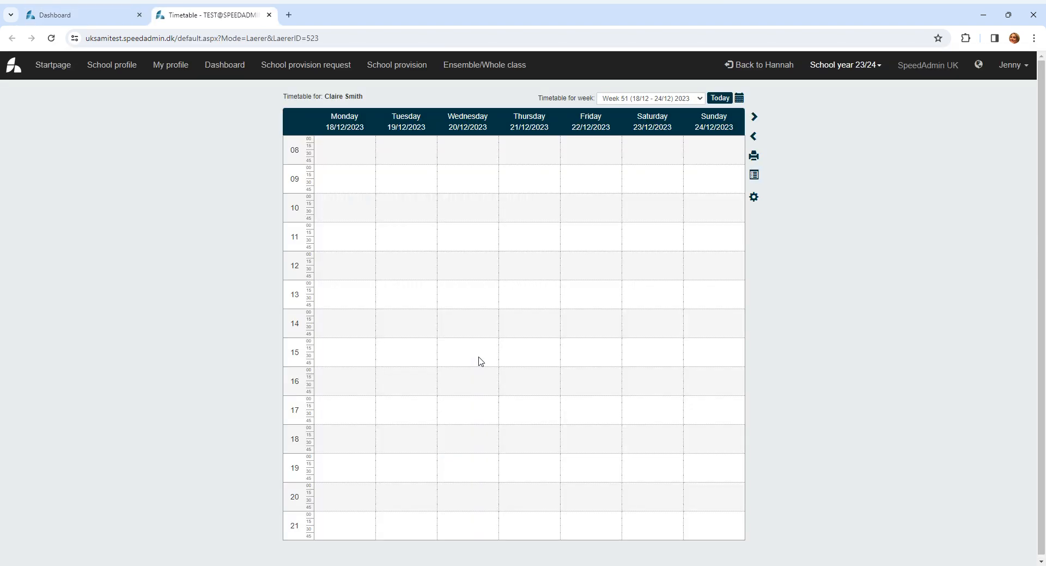
left_click(755, 138)
left_click(755, 139)
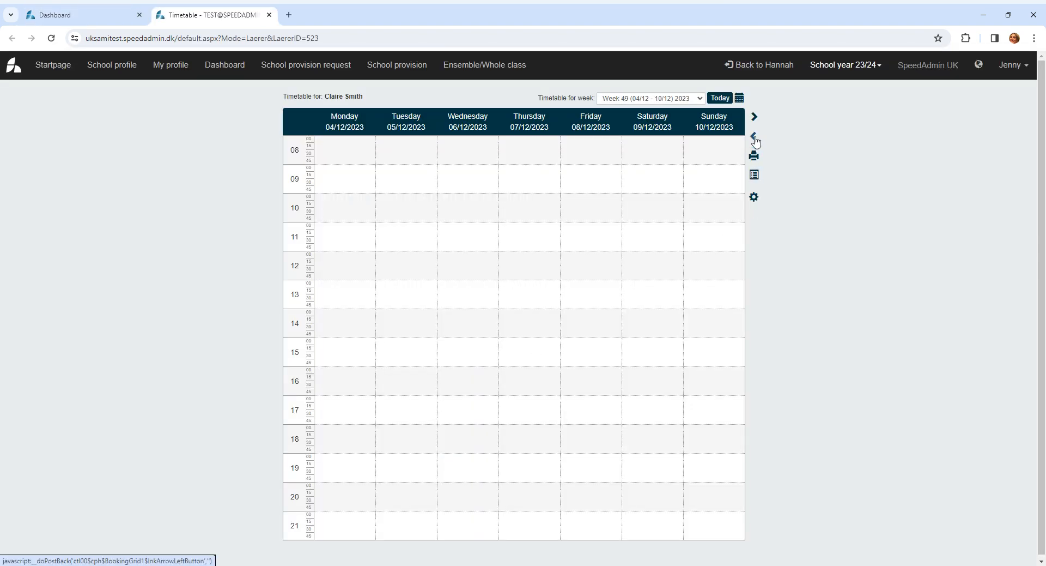
left_click(755, 140)
mouse_move(546, 317)
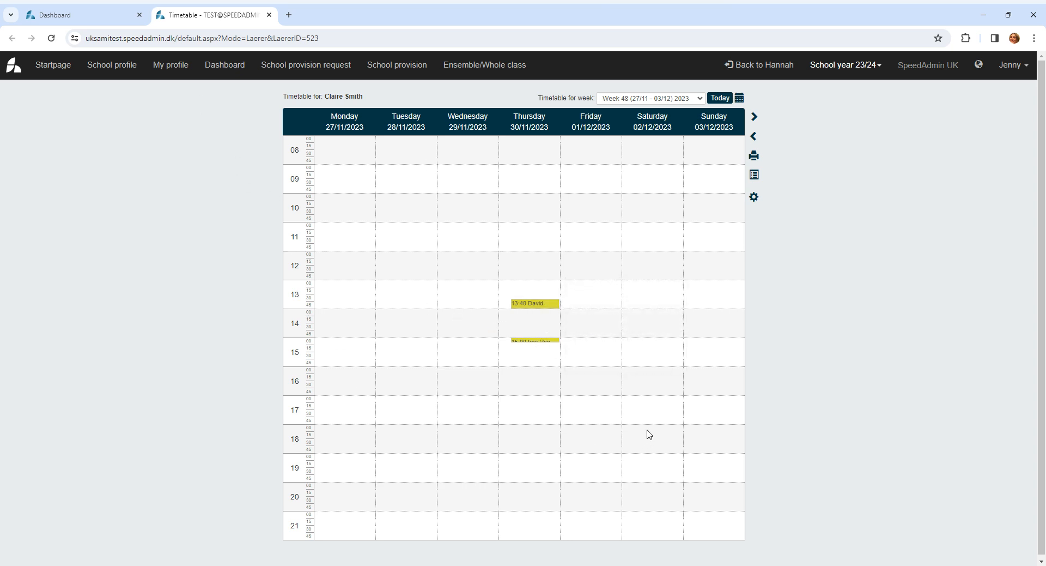
- Start adding a student from the dashboard, entering the date of birth and setting the gender to Female
left_click(214, 71)
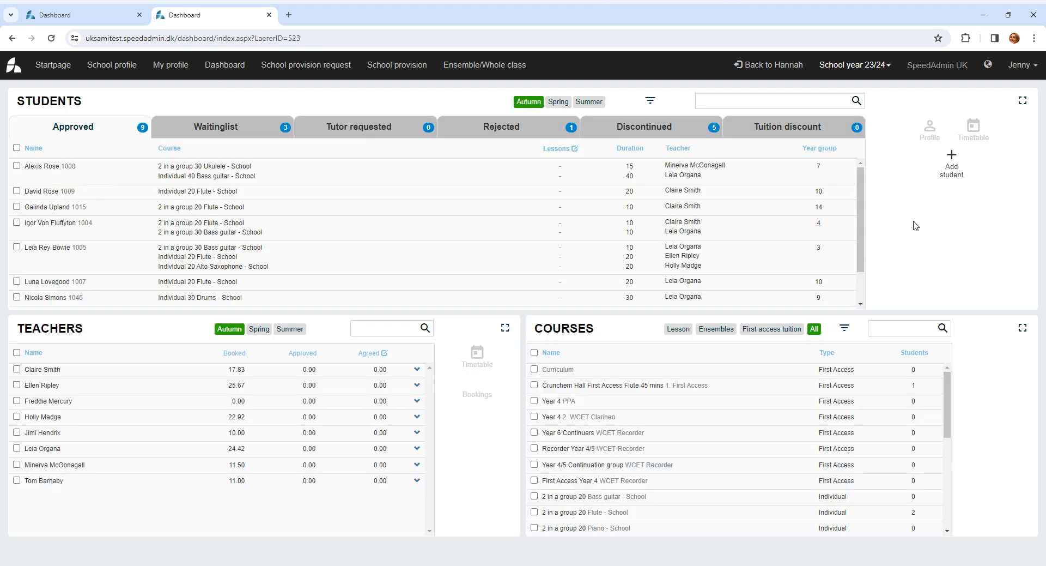
left_click(951, 164)
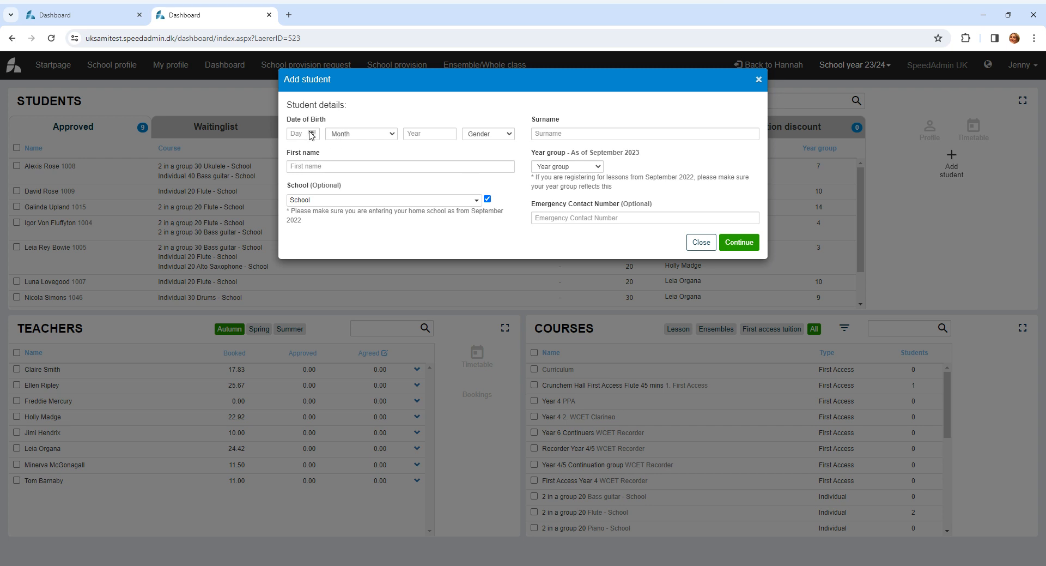
left_click(297, 133)
key("Tab")
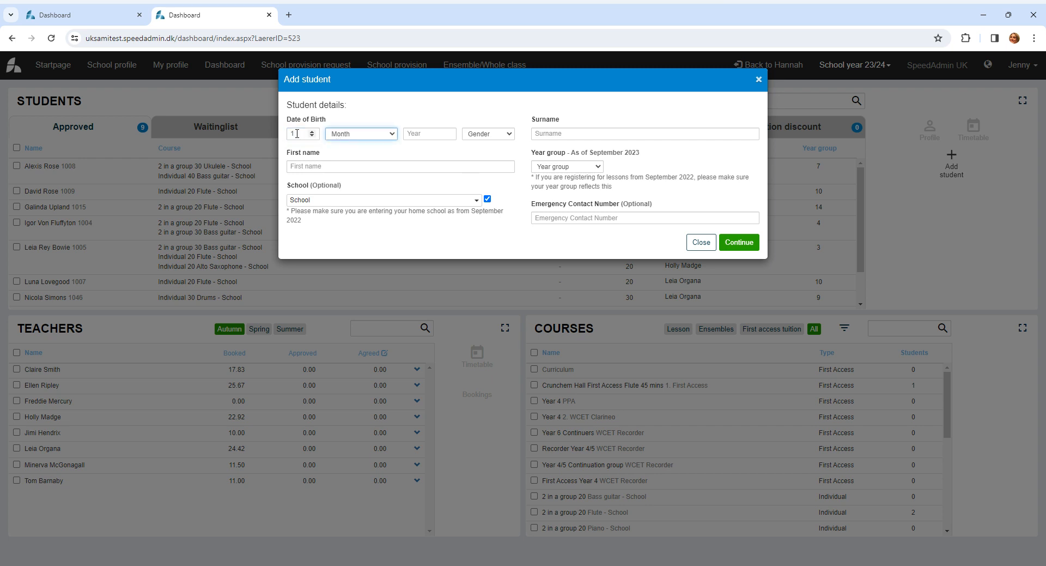
key("Down")
key("Tab")
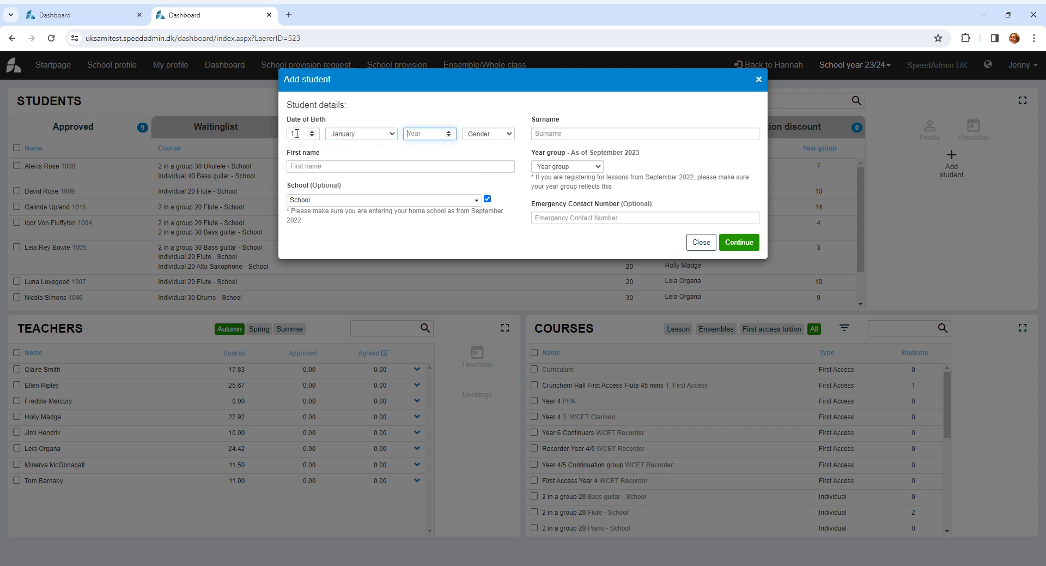
key("Tab")
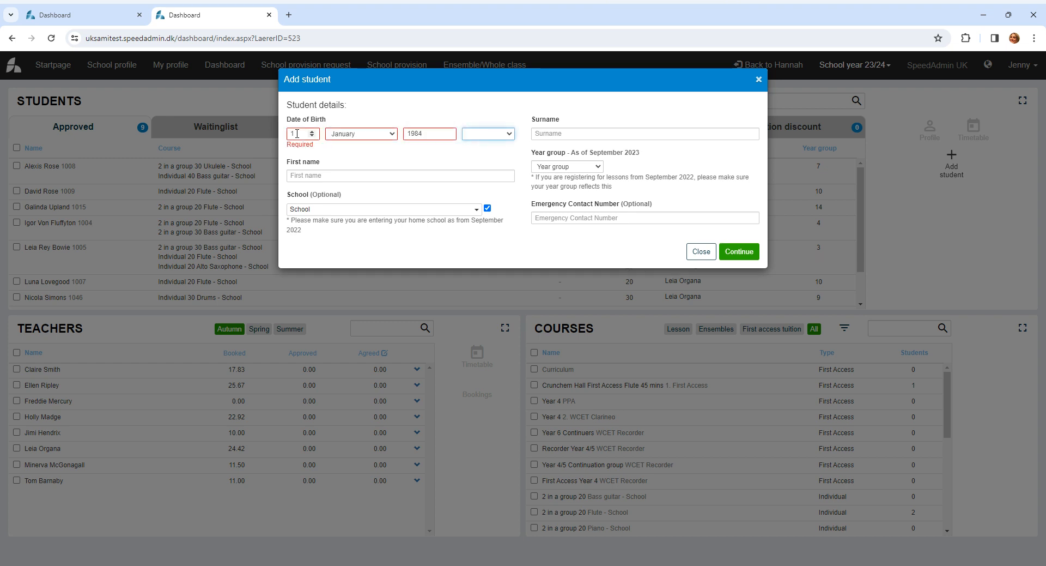
key("Down")
- Enter the student's first name and surname, choose Adam West High School as the school, and set the year group to 6
left_click(379, 164)
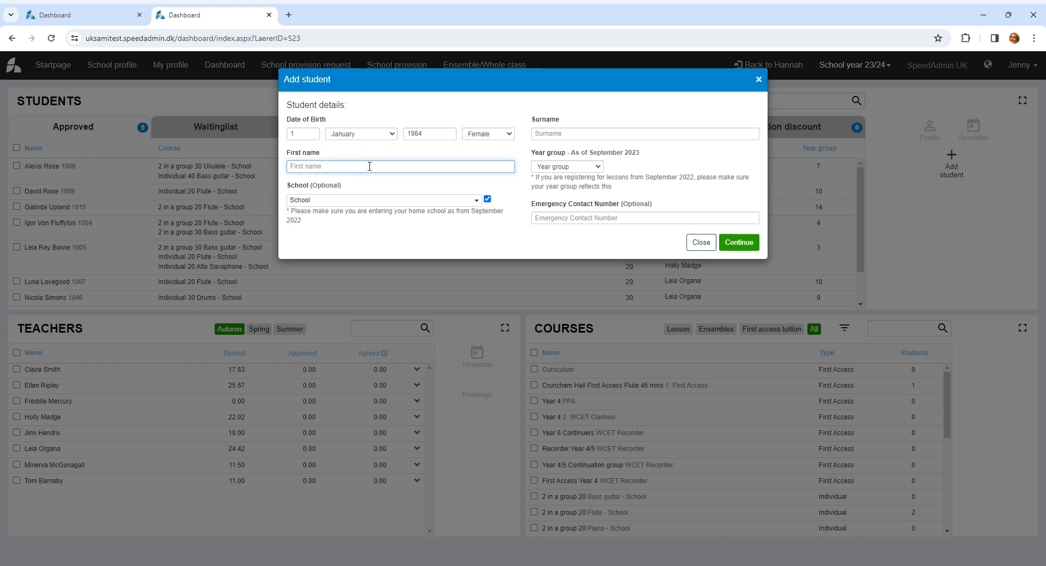
type("Test")
left_click(455, 202)
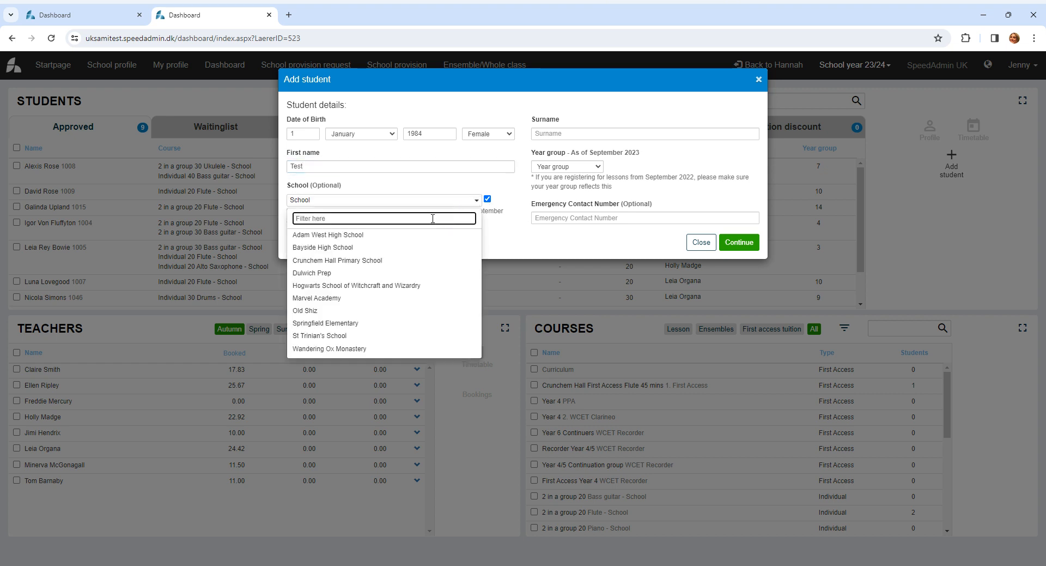
left_click(383, 235)
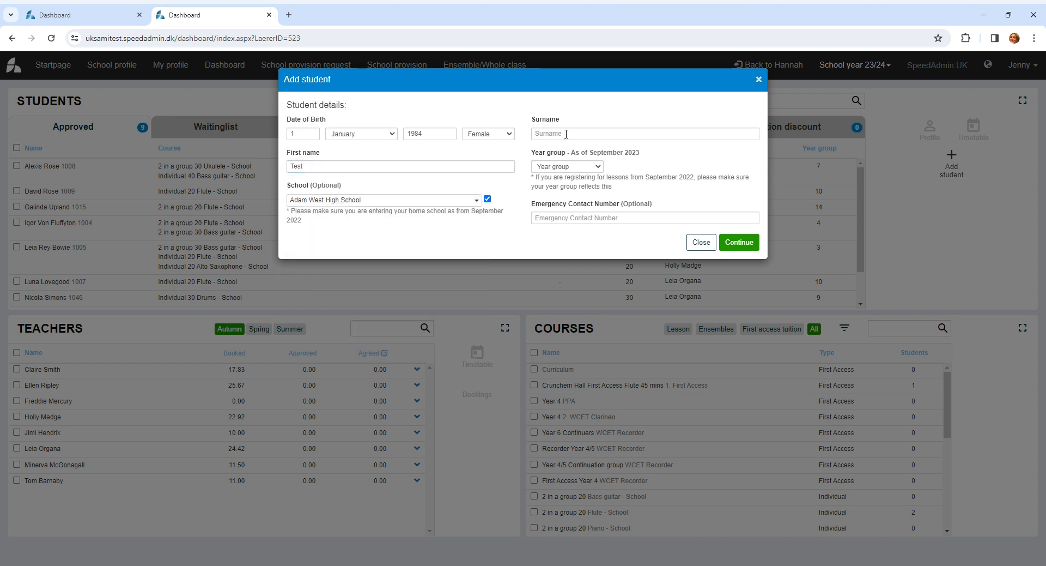
left_click(566, 134)
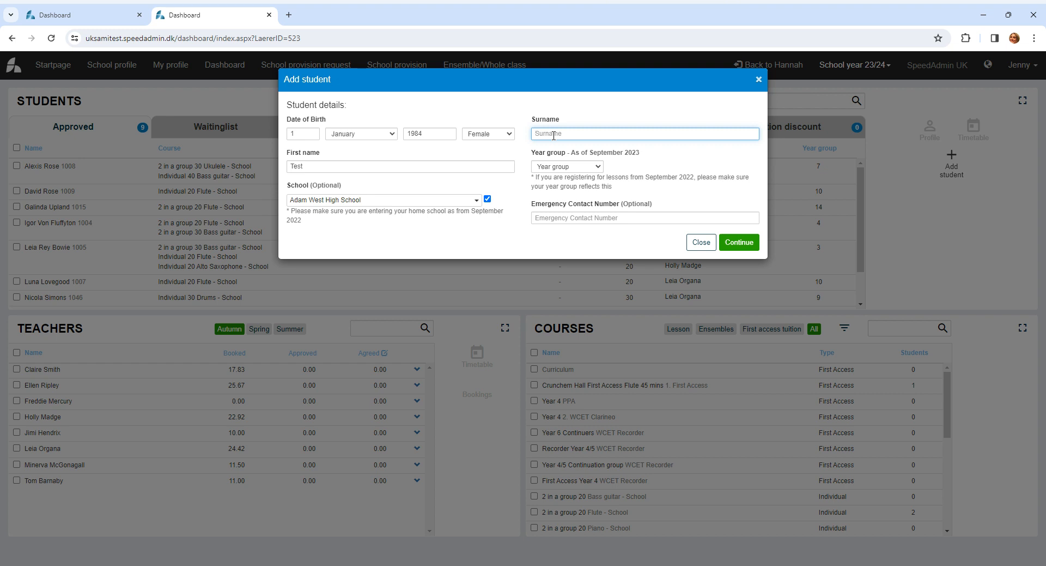
type("Test")
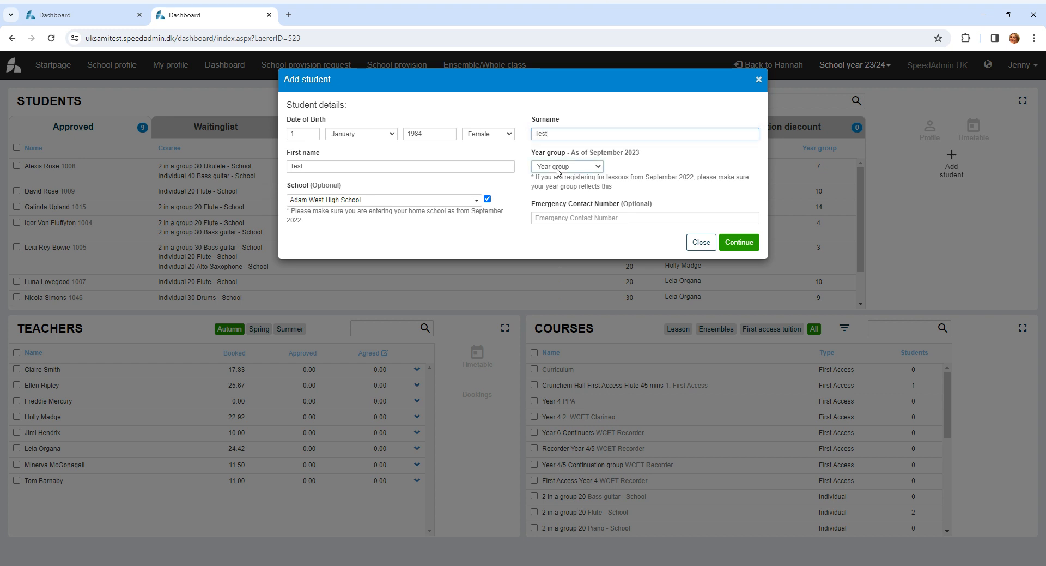
left_click(557, 168)
left_click(550, 249)
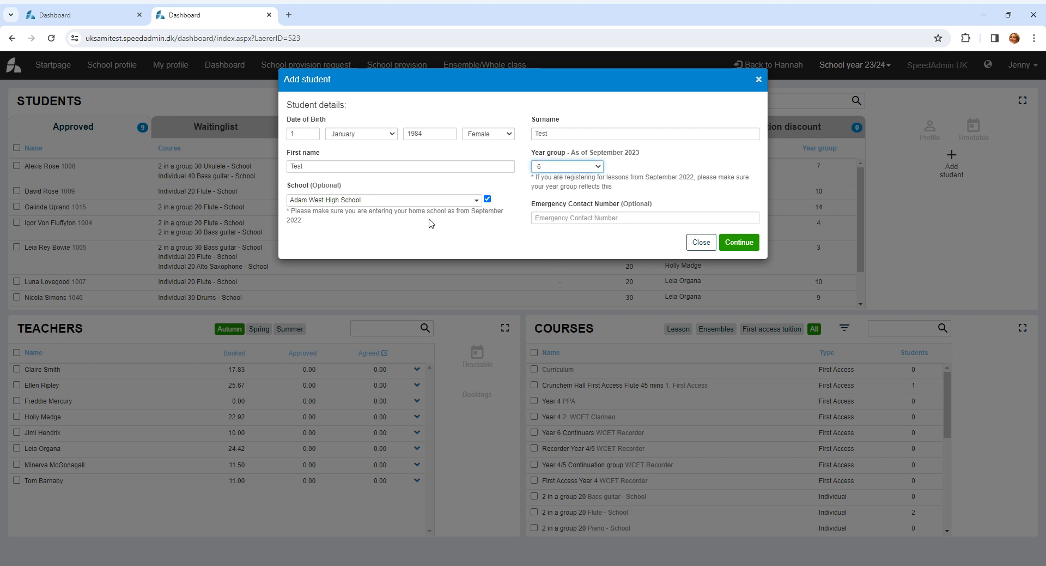
- Change the student's school to Crunchem Hall Primary School, submit the student details and skip the guardian details
left_click(476, 202)
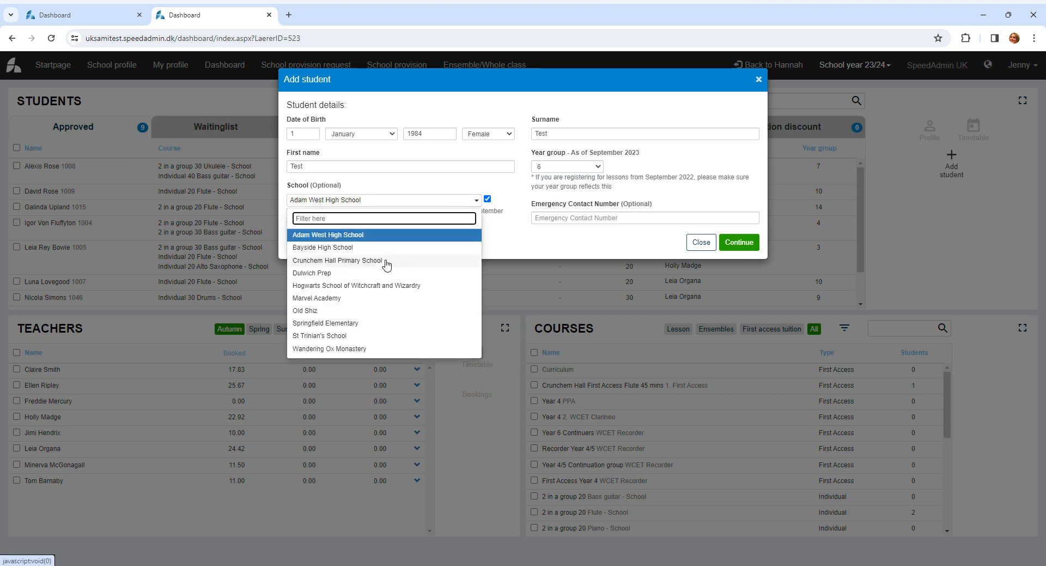
left_click(349, 261)
left_click(740, 243)
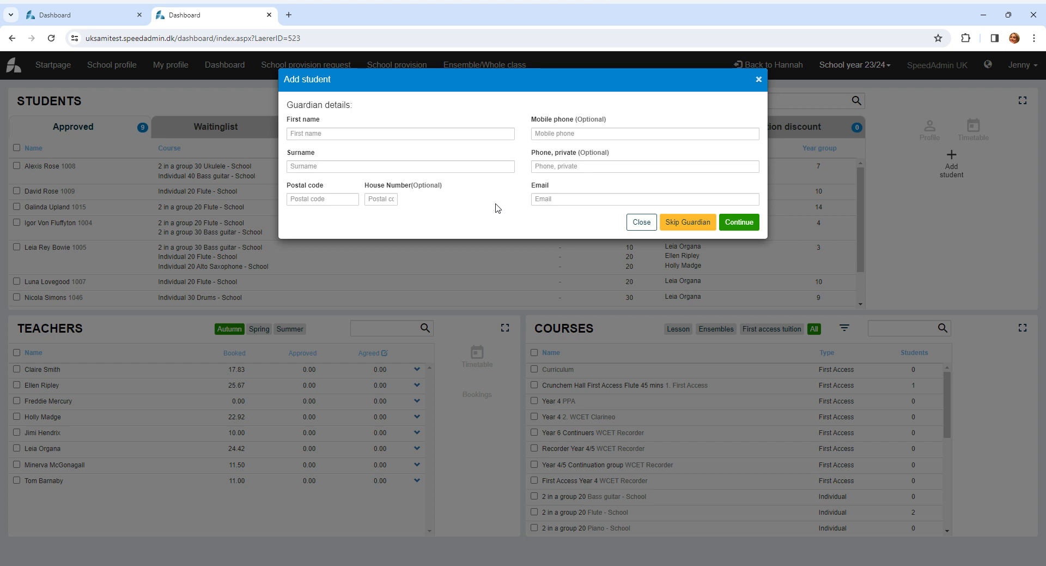
left_click(684, 227)
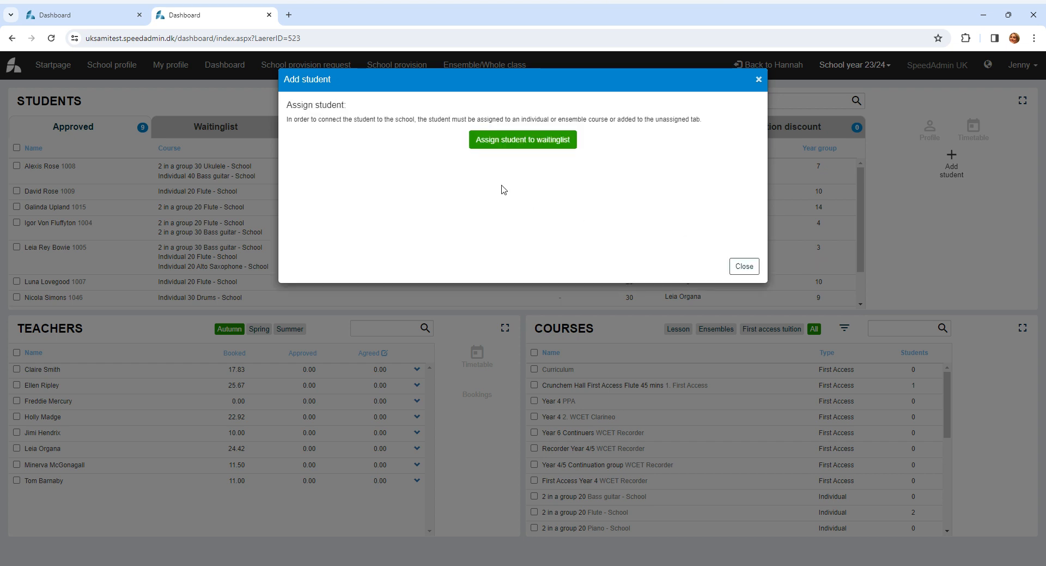
- Add the student to the waiting list for Individual 20 Drums - School at Crunchem Hall Primary School, with School as the payer
left_click(502, 145)
left_click(343, 135)
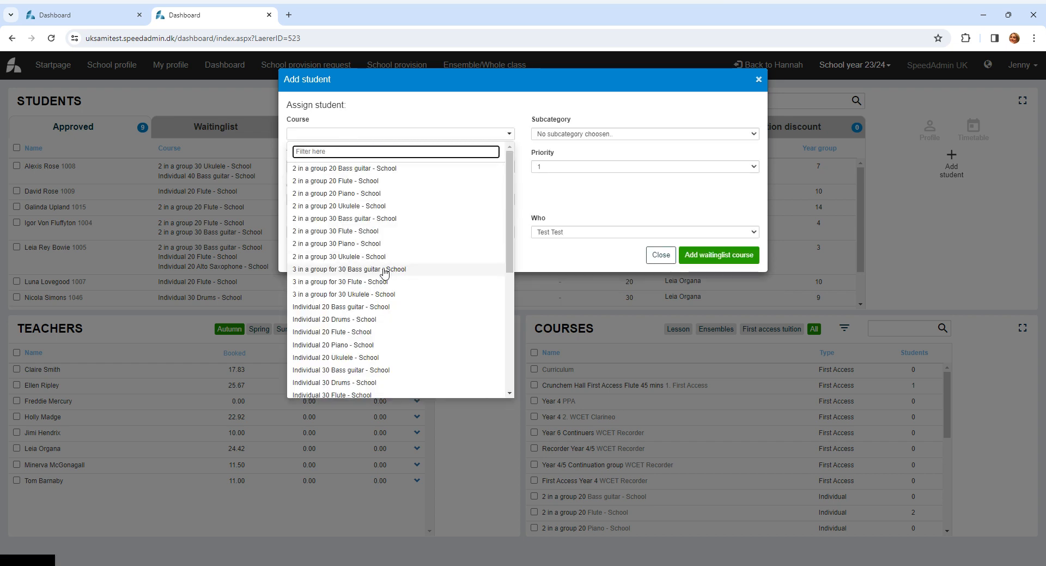
left_click(336, 320)
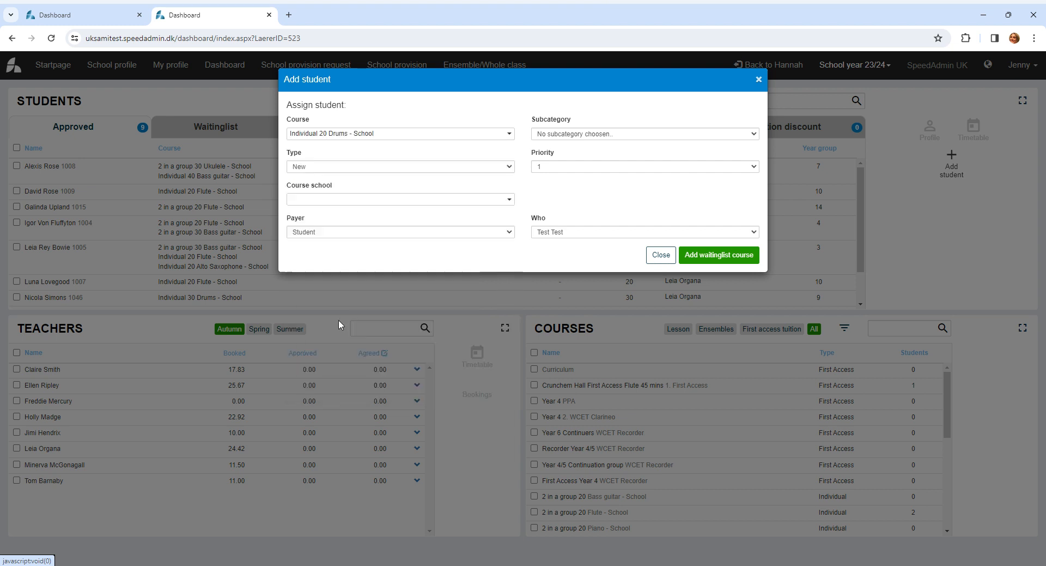
left_click(346, 200)
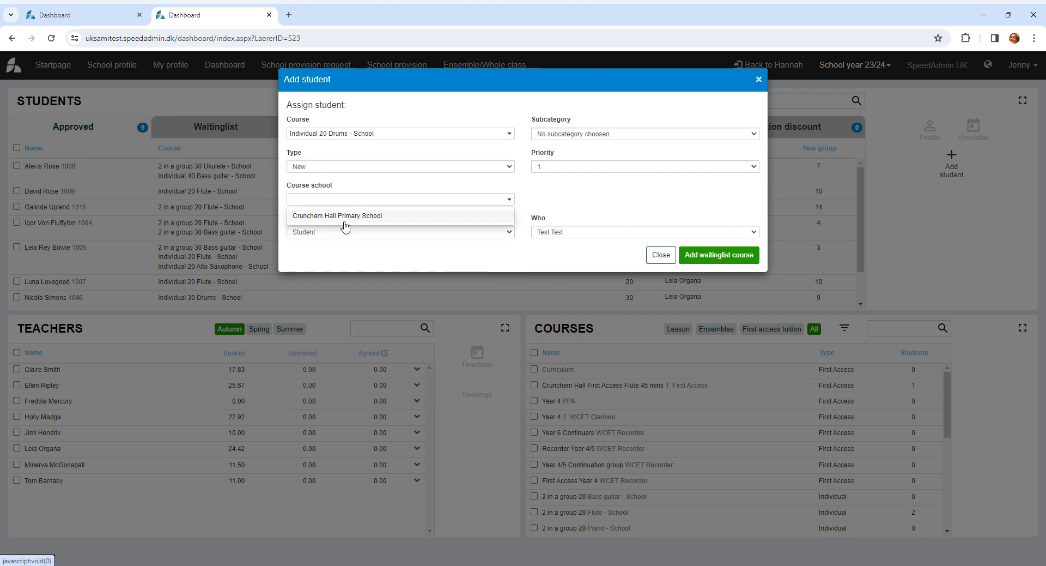
left_click(348, 216)
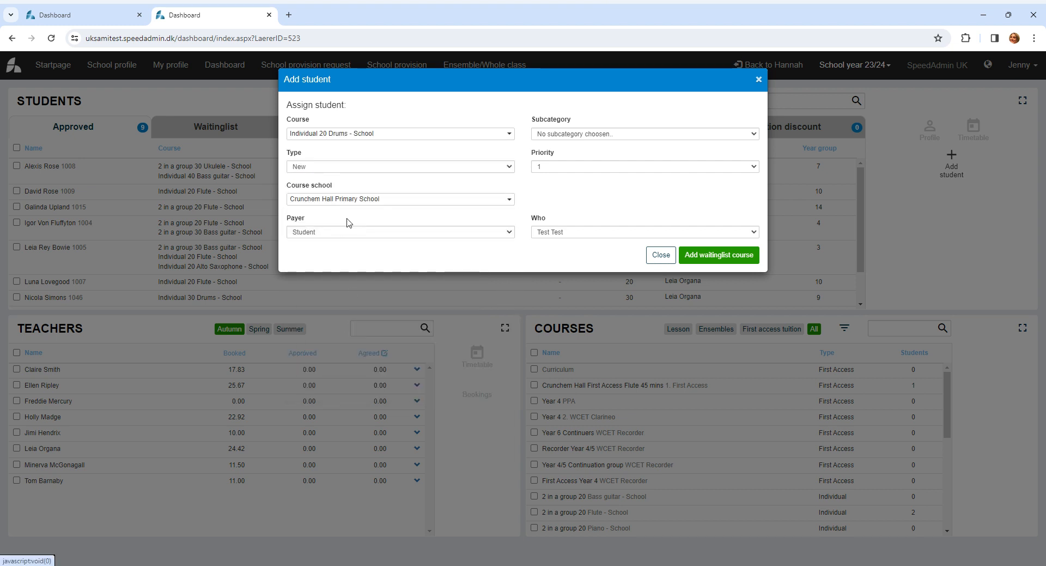
left_click(321, 234)
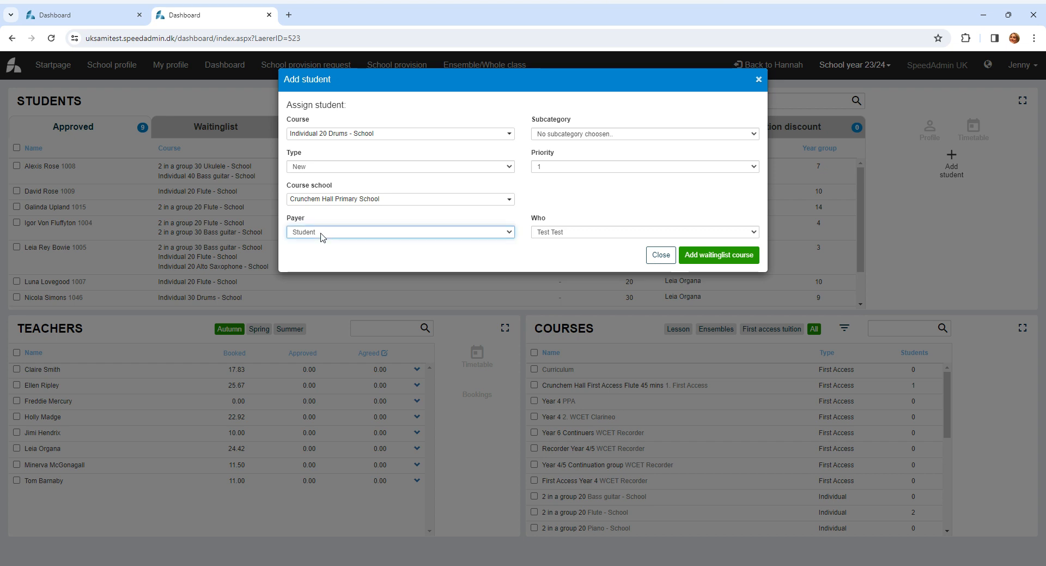
left_click(318, 255)
left_click(724, 255)
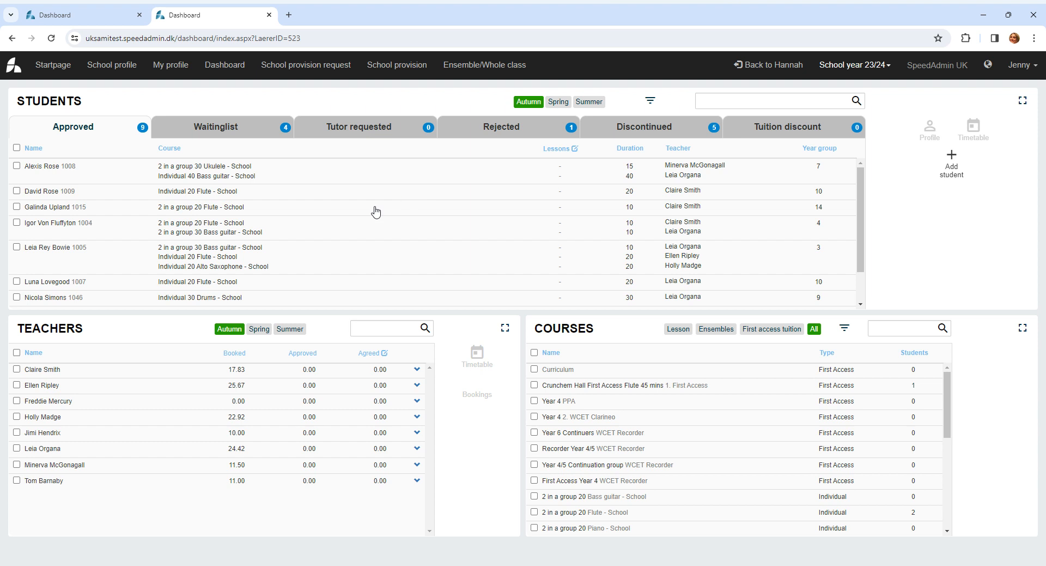
- Inspect the available subject areas for filtering courses in the school provision request
left_click(303, 64)
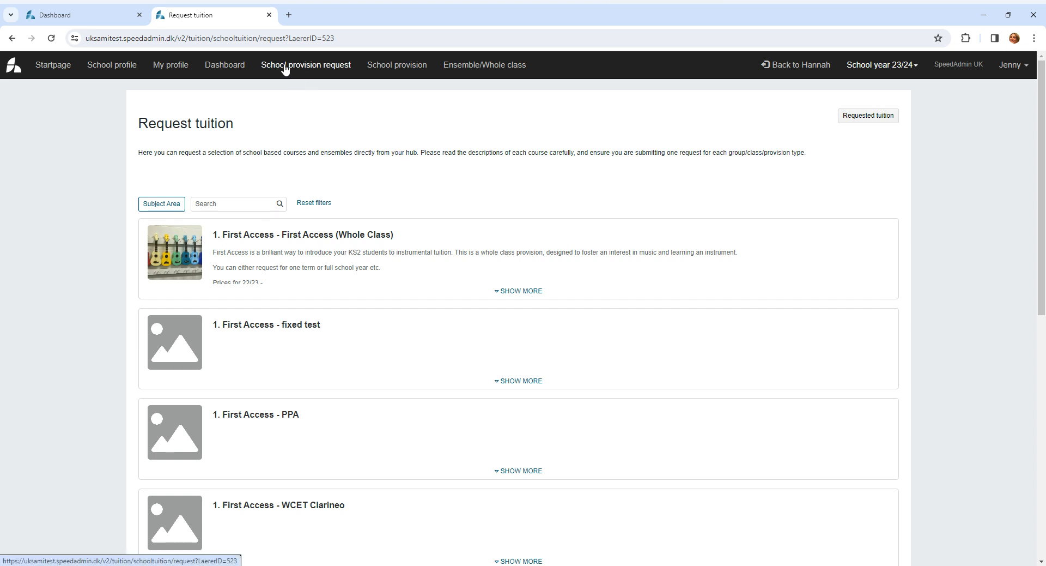
left_click(162, 205)
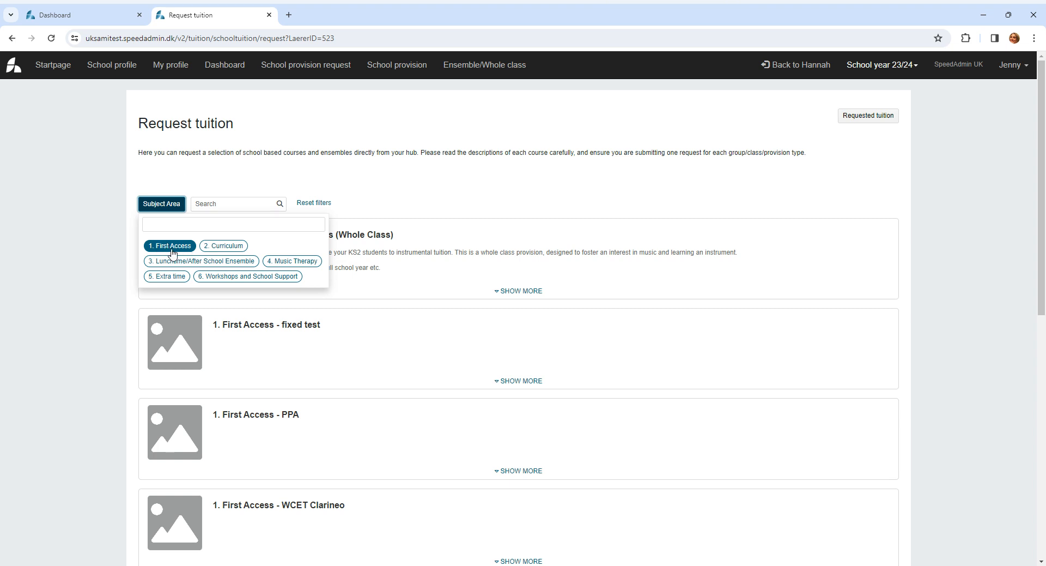
left_click(439, 198)
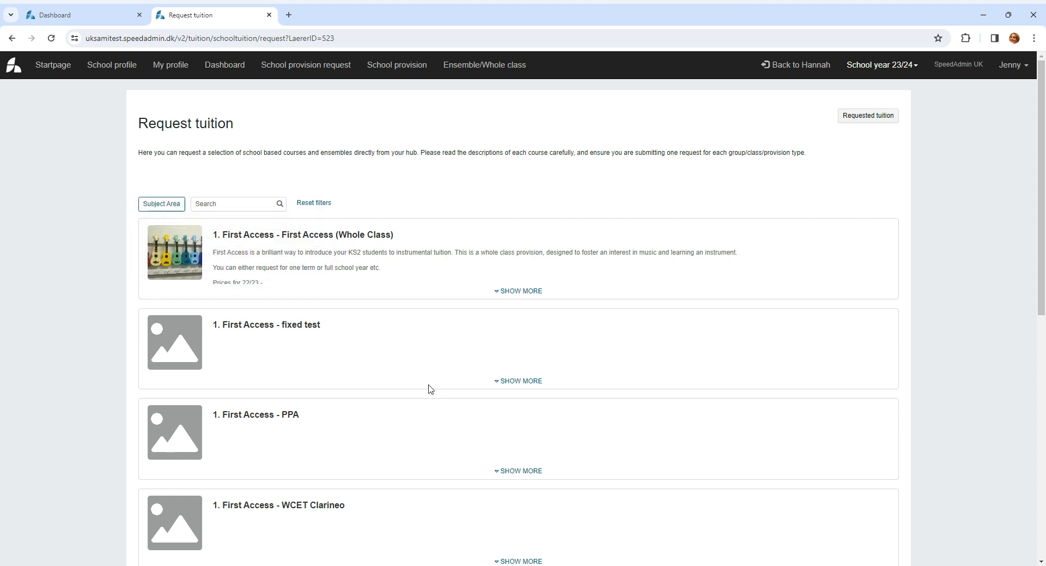
- Look through the courses offered for school tuition and filter them by the 1. First Access subject area
scroll(414, 384, "down", 7)
scroll(420, 393, "down", 3)
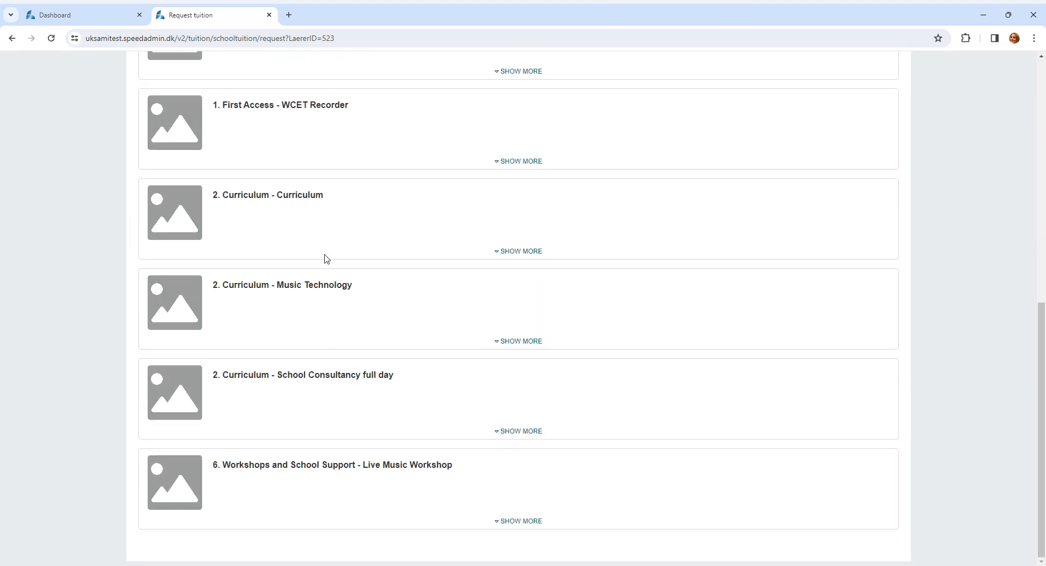
scroll(338, 364, "up", 10)
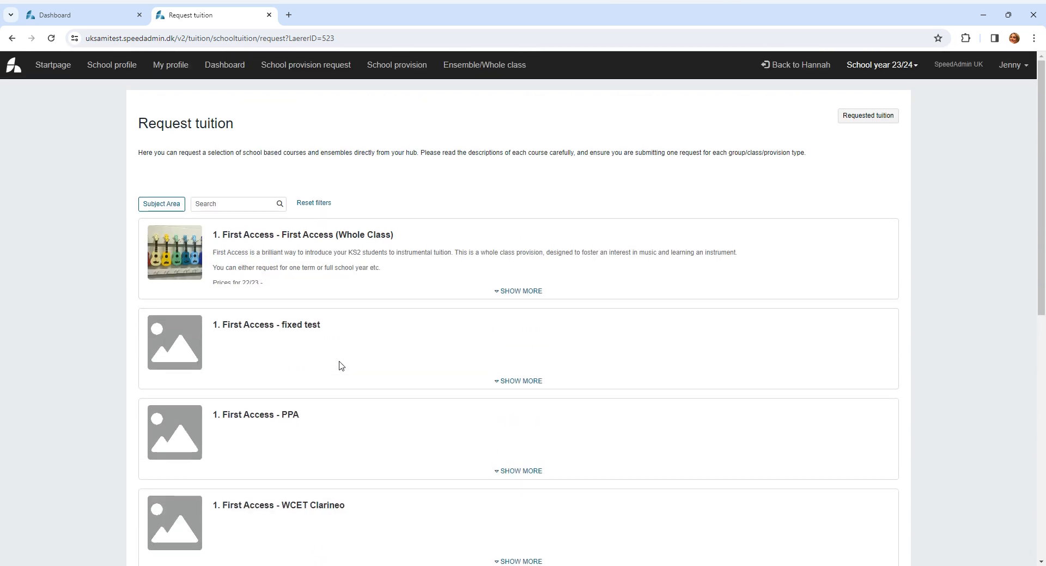
left_click(161, 204)
left_click(170, 244)
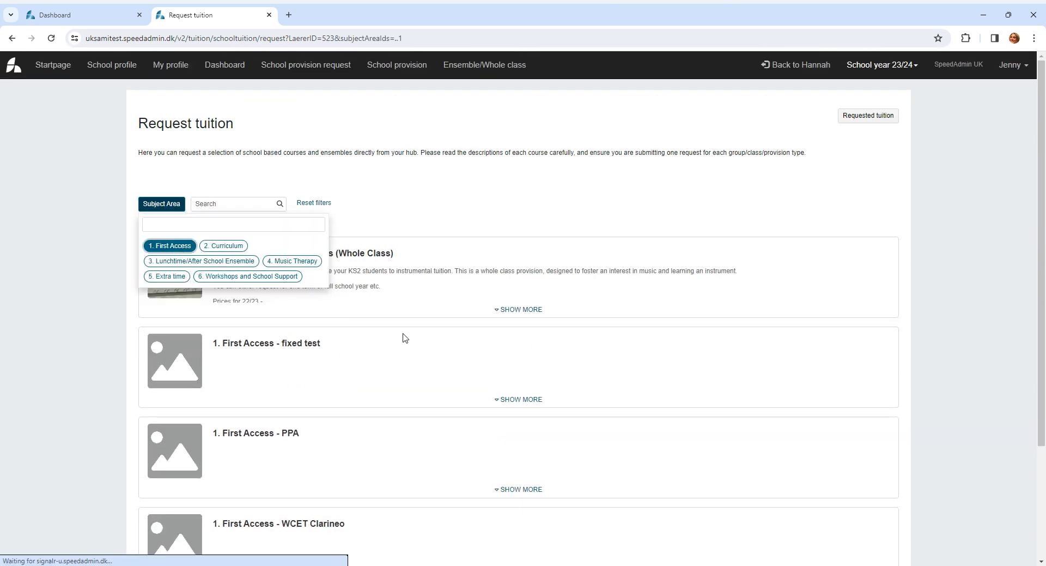
left_click(470, 221)
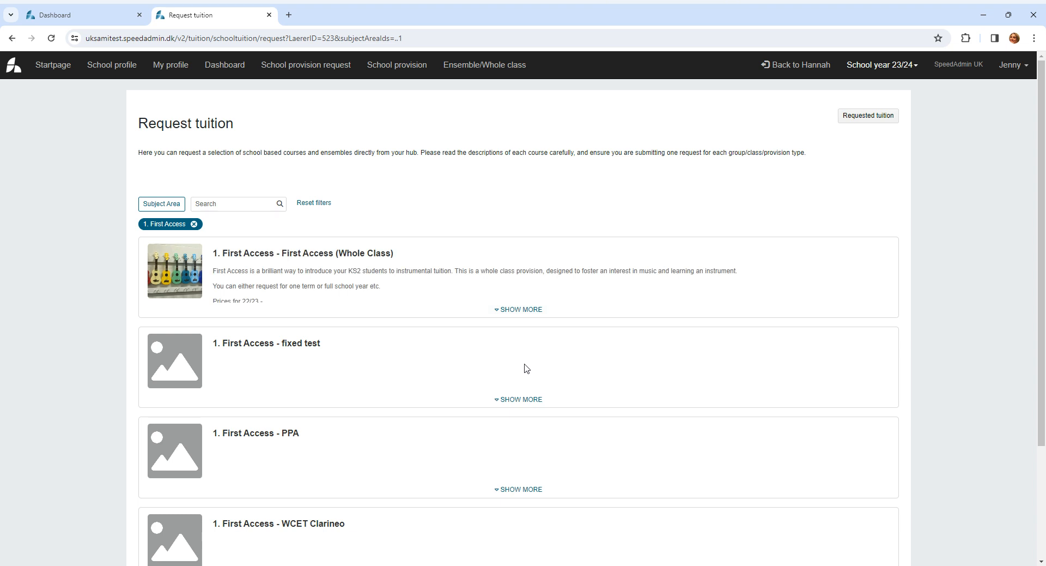
- Examine course types and fees for First Access (Whole Class) and fixed test, then open a tuition request for fixed test's First Access 60
left_click(520, 309)
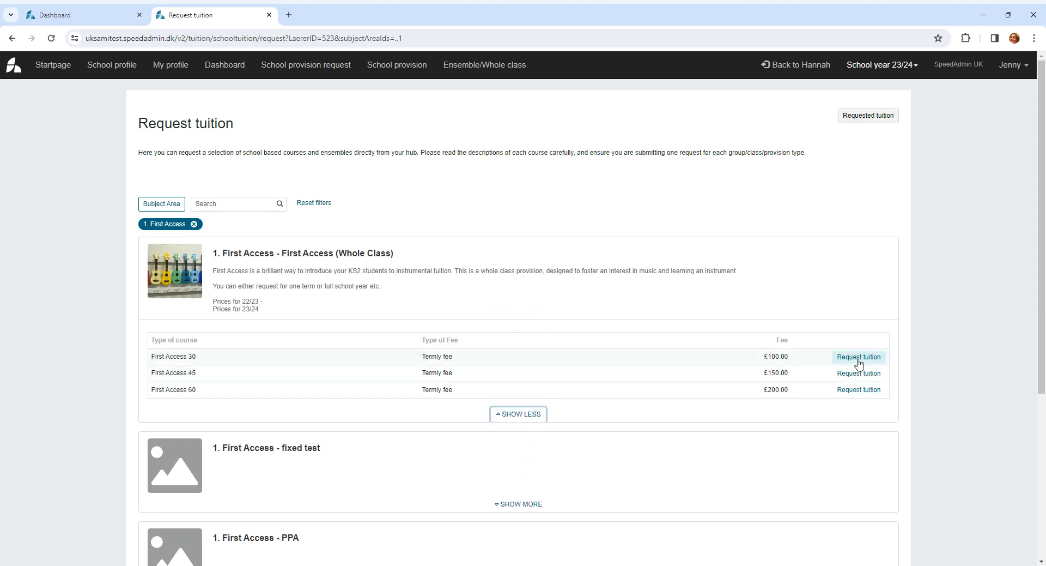
scroll(654, 359, "down", 3)
left_click(538, 342)
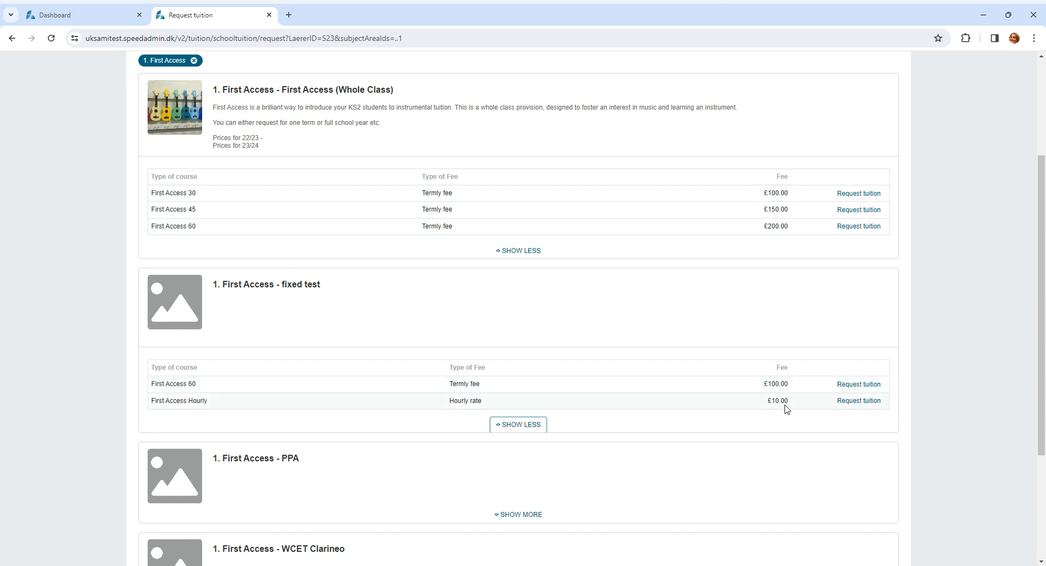
left_click(847, 387)
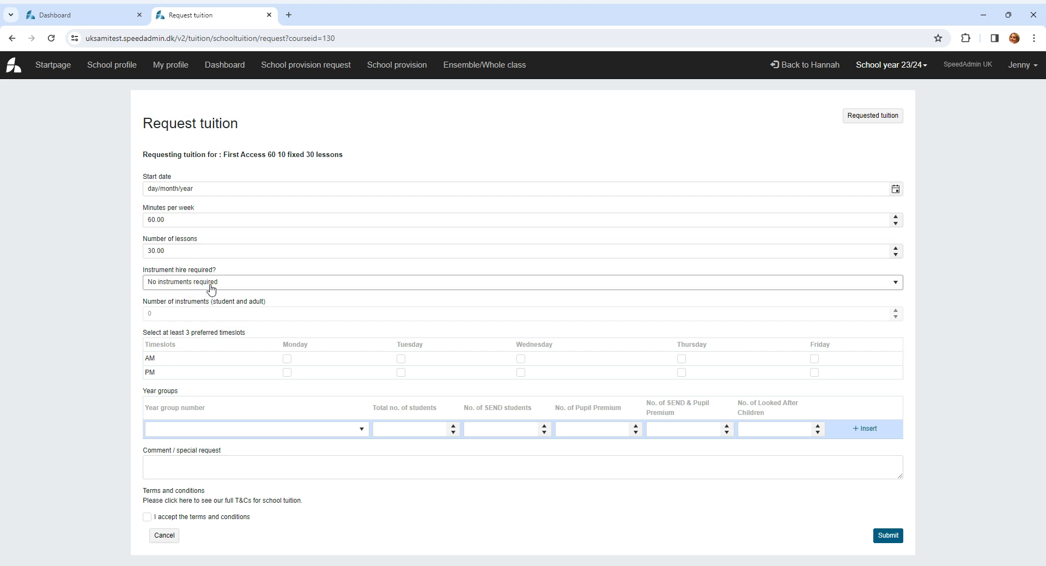
- Mark preferred timeslots on Monday, Tuesday and Wednesday in the First Access 60 tuition request
left_click(287, 358)
left_click(401, 372)
left_click(521, 359)
left_click(401, 358)
left_click(519, 428)
- Review the school's requested tuition by status: New, Pending school with its first request's details, Pending admin and Completed
left_click(861, 125)
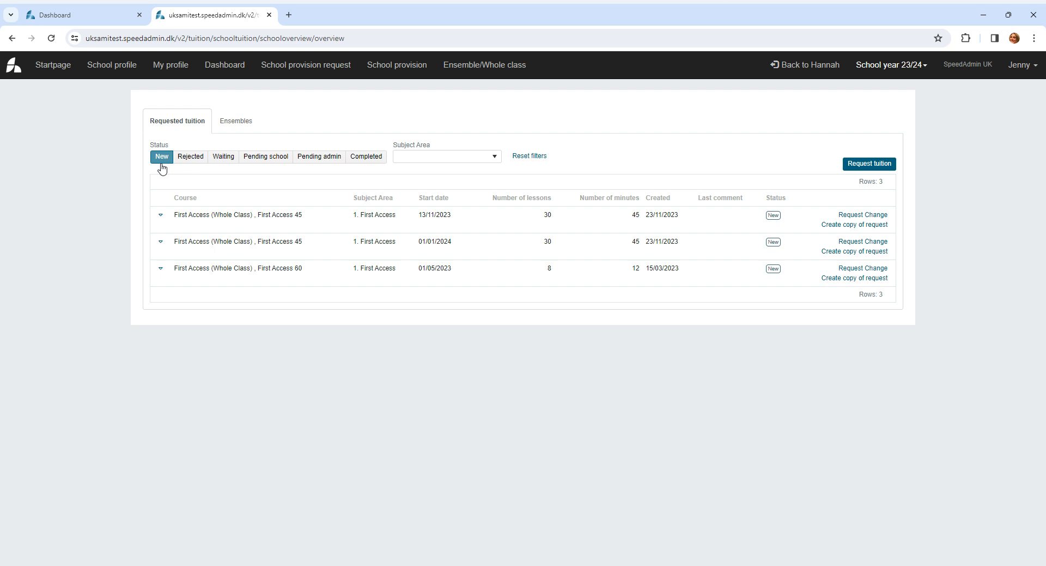
left_click(263, 161)
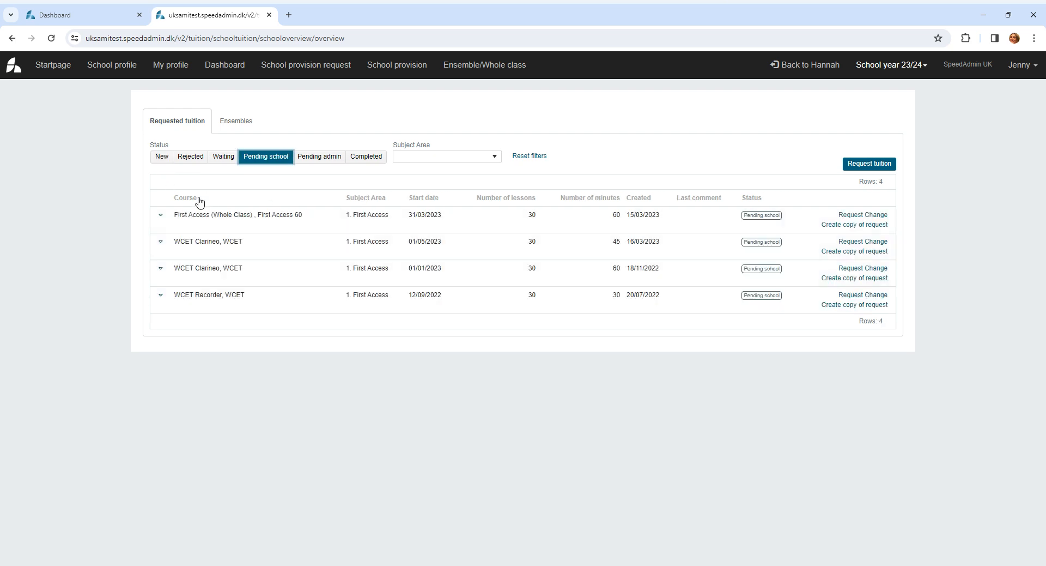
left_click(160, 214)
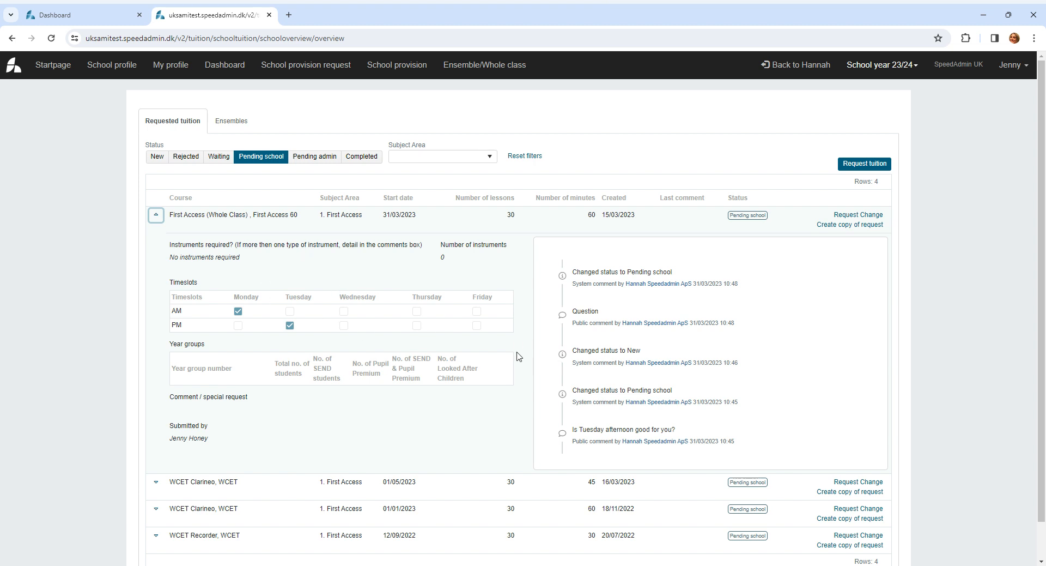
left_click(326, 158)
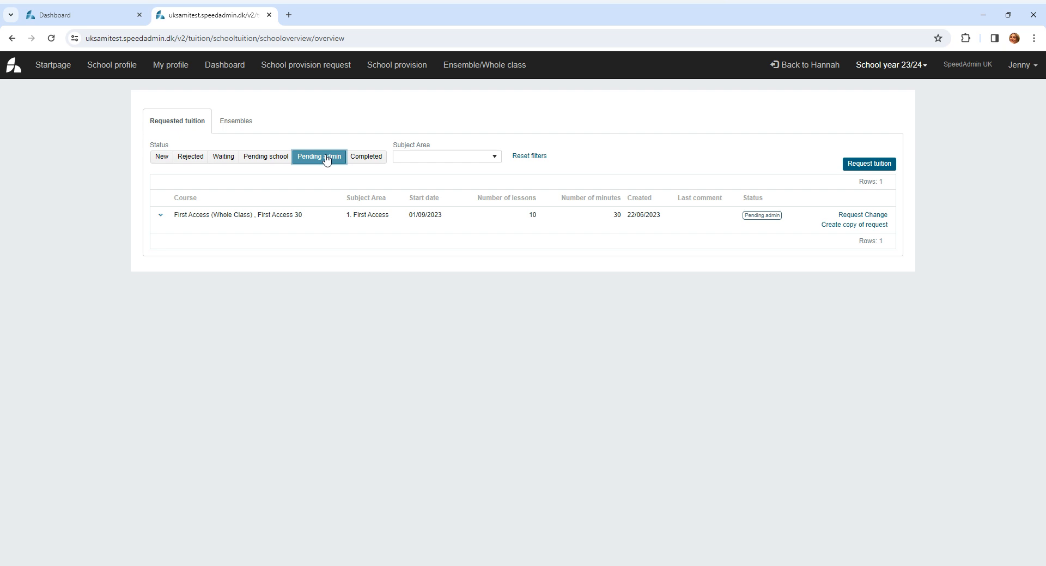
left_click(368, 160)
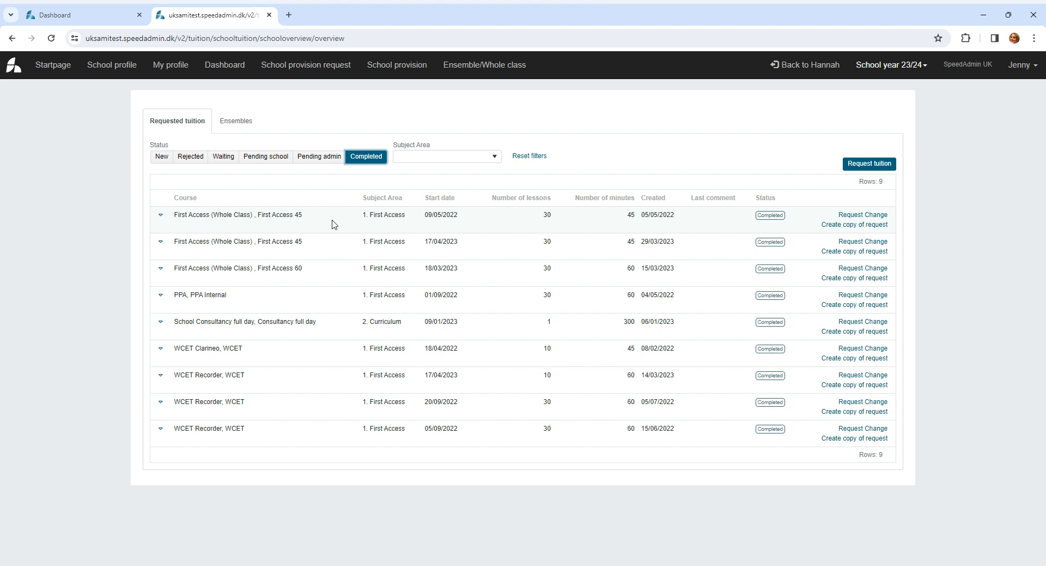
- Try out copying the first completed First Access 45 request with First Access 45 as the course, and close the copy unsubmitted
left_click(857, 231)
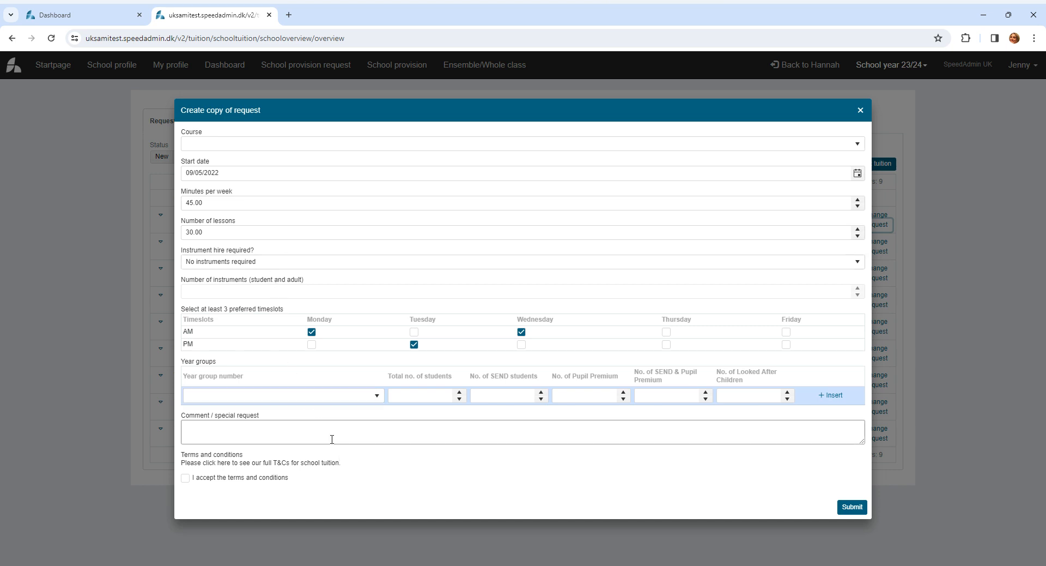
left_click(268, 145)
left_click(301, 205)
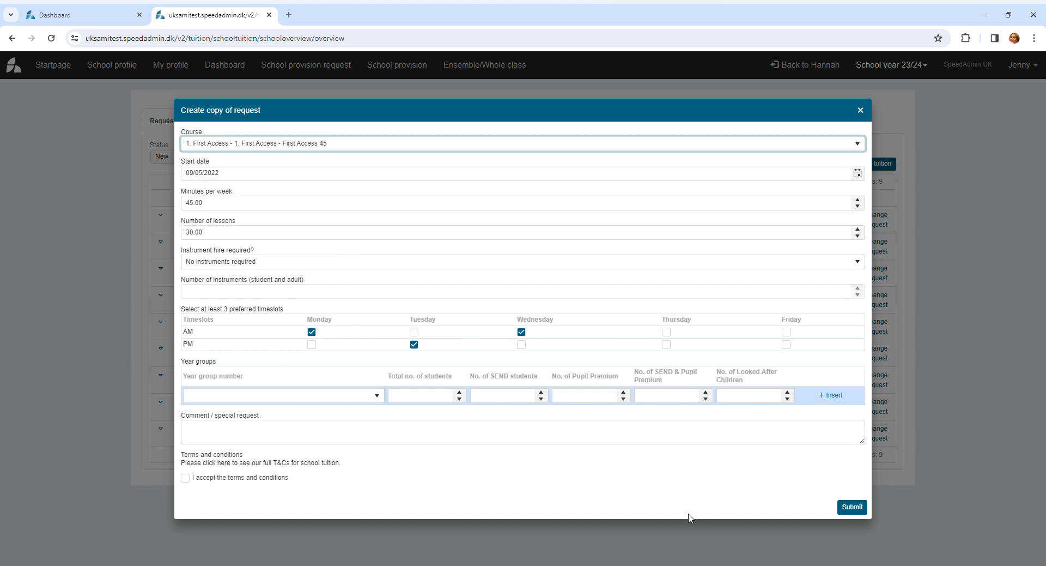
left_click(861, 111)
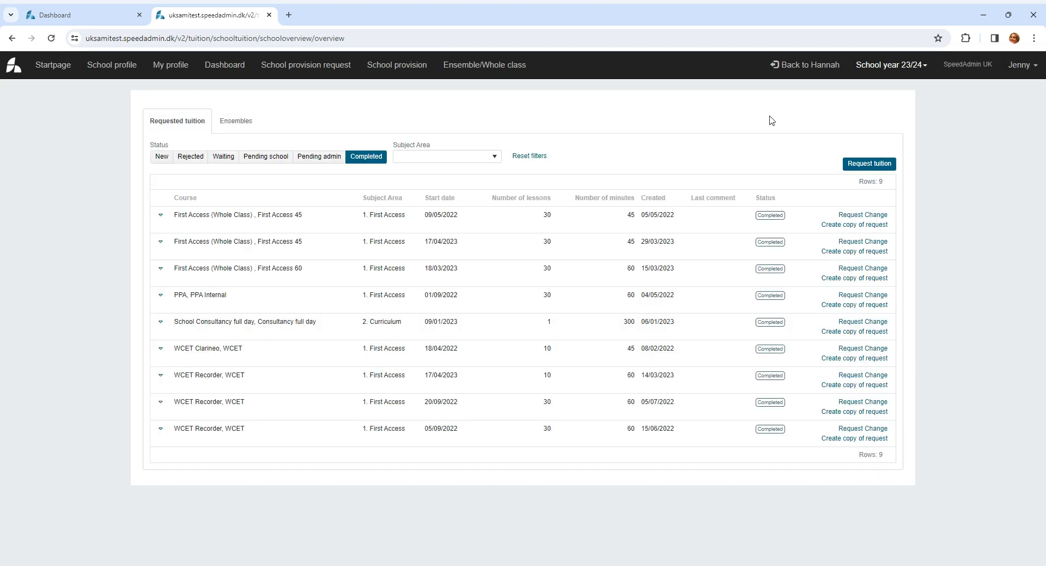
- Switch to school year 22/23 and view the ensembles available for continuation into the next school year
left_click(892, 65)
left_click(890, 134)
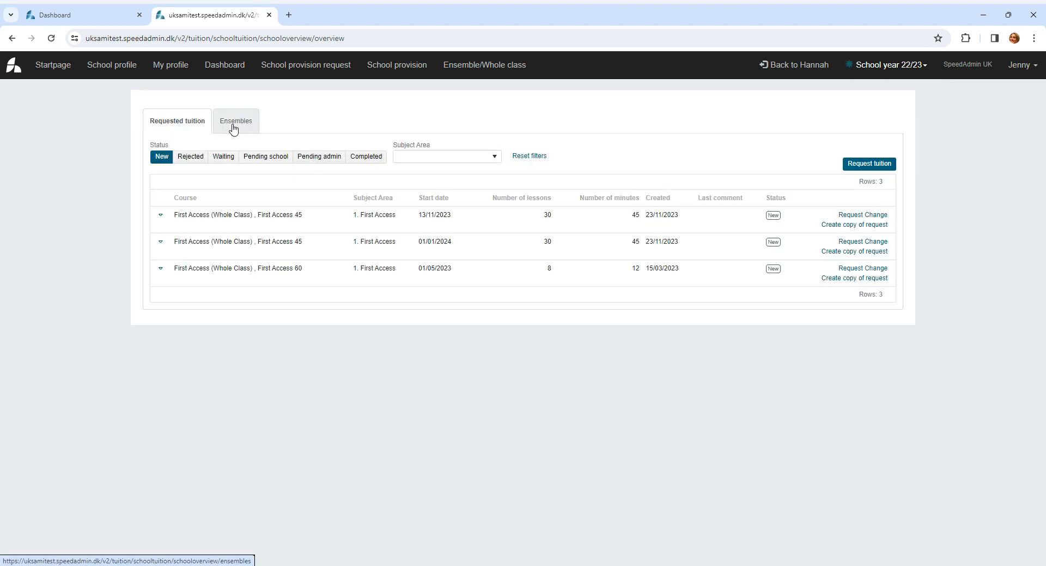
left_click(233, 127)
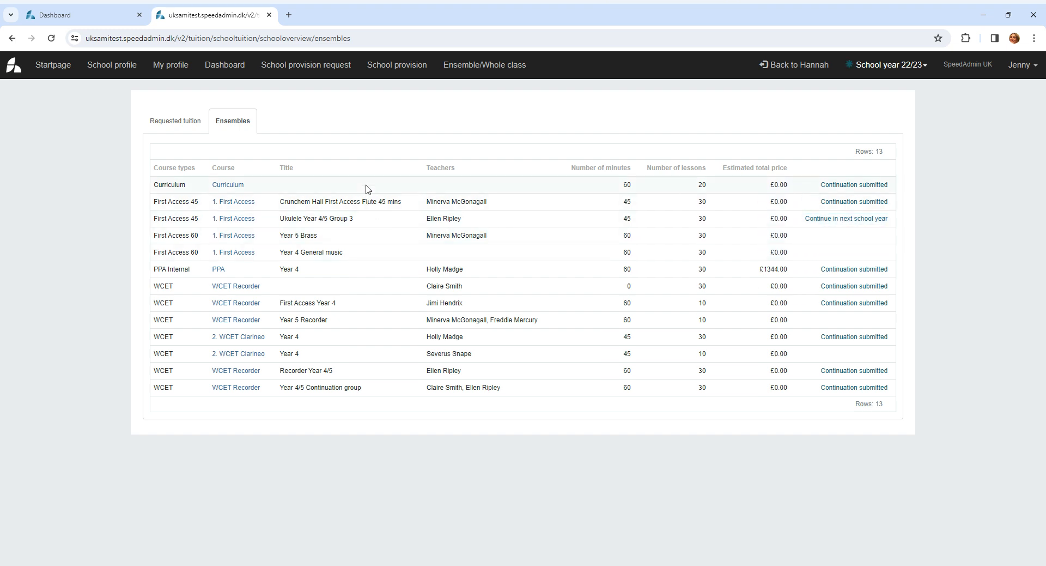
- Open the Ensemble/Whole class overview and set both the student filter and the ensemble filter to All
left_click(482, 70)
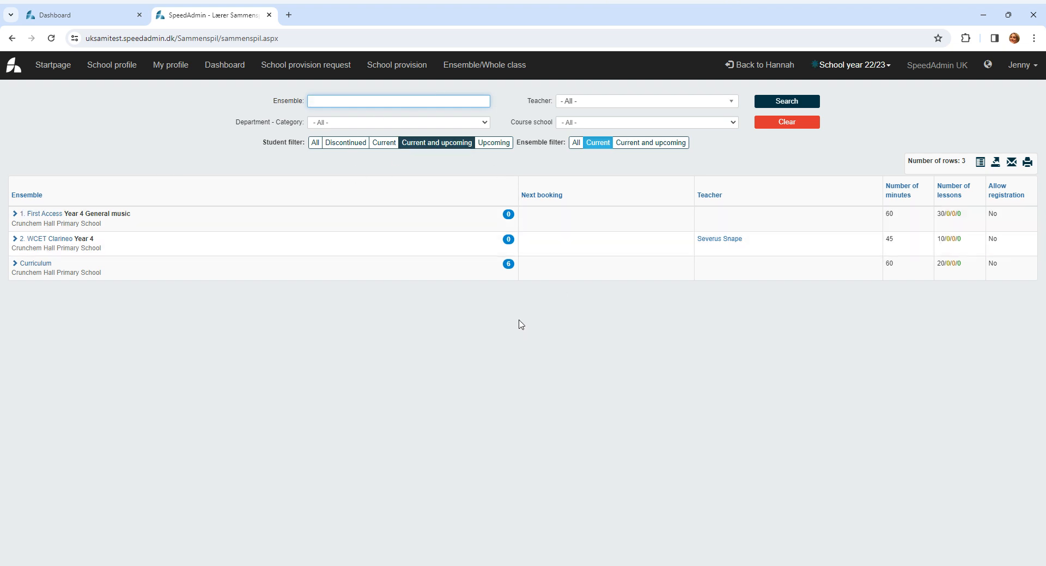
left_click(315, 144)
left_click(573, 145)
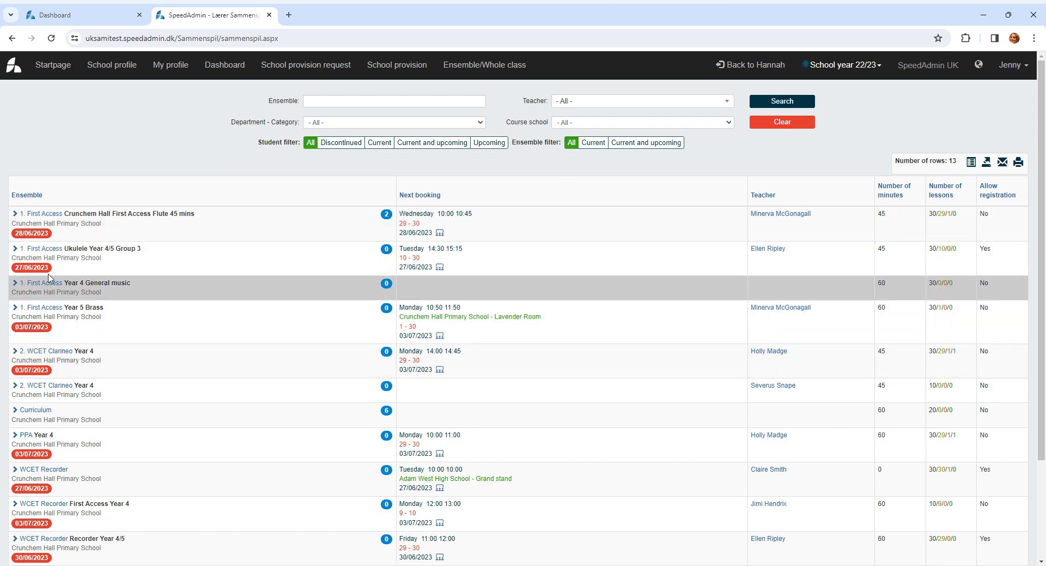
- Switch the ensemble overview to school year 23/24 and set the ensemble filter to Current and upcoming
left_click(846, 66)
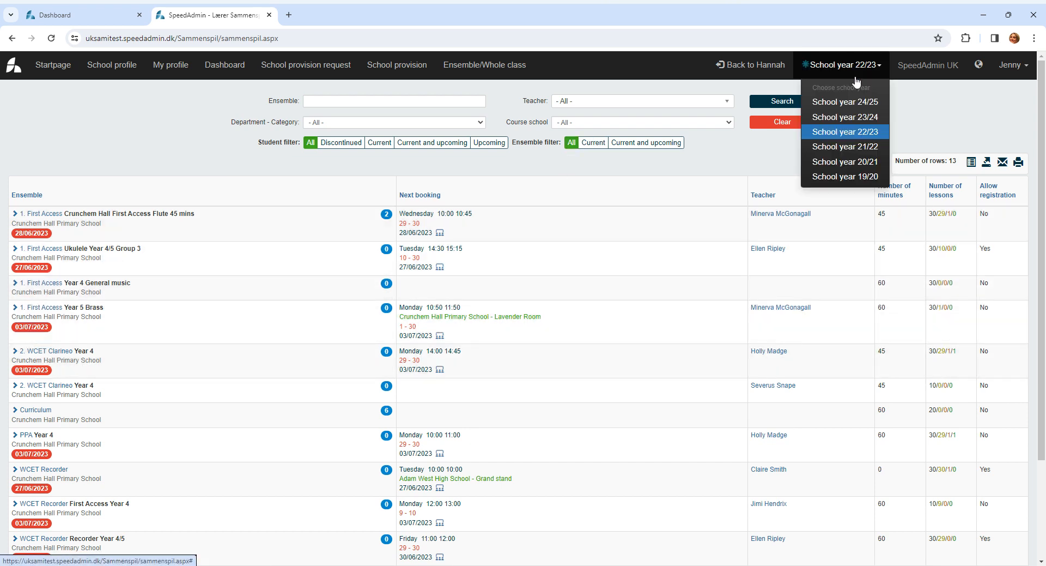
left_click(850, 119)
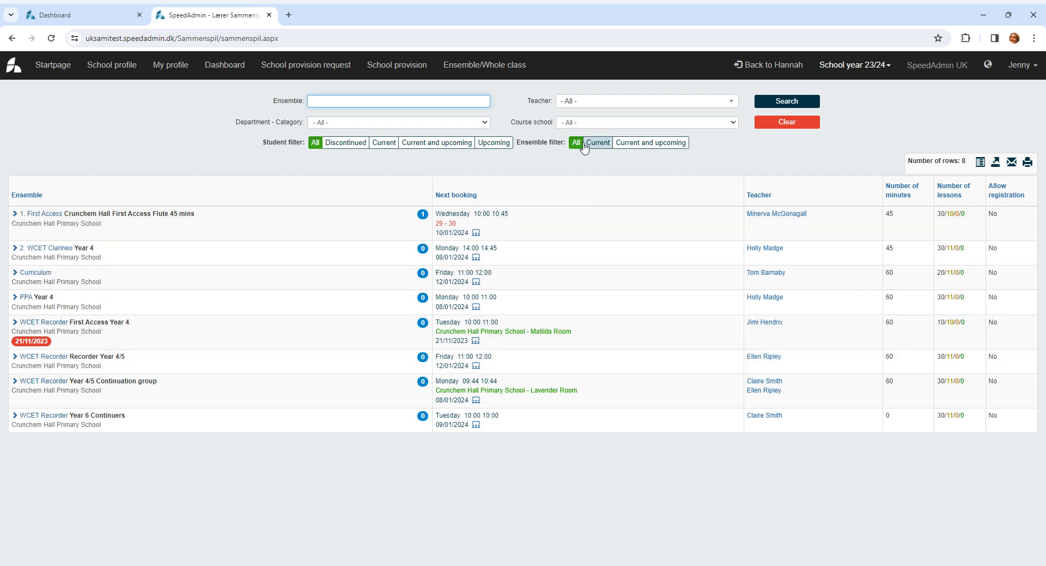
left_click(649, 144)
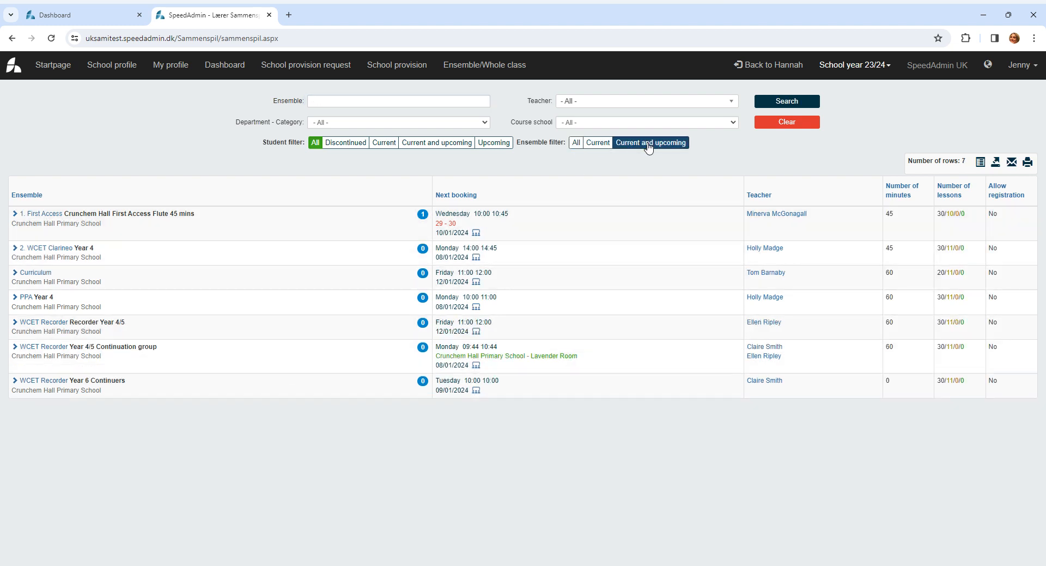